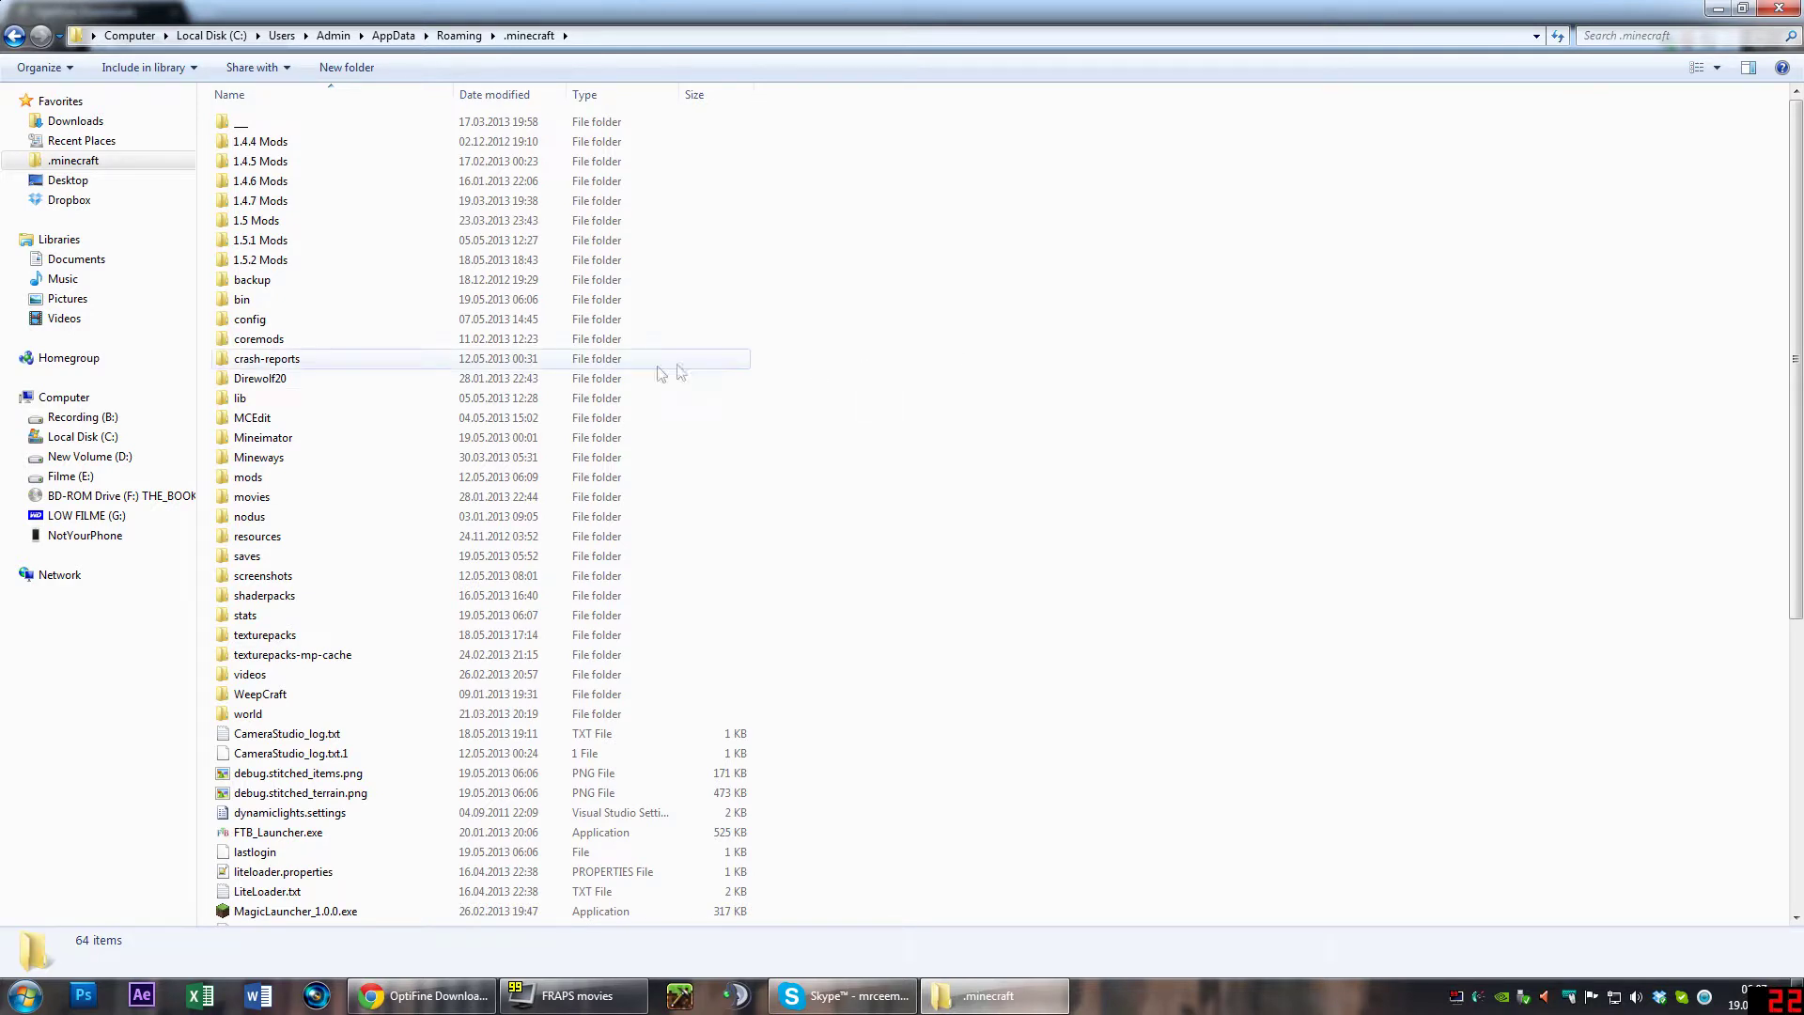
Reveal the full path of the .minecraft folder and open its bin subfolder
{"action": "left_click", "coordinate": [253, 260]}
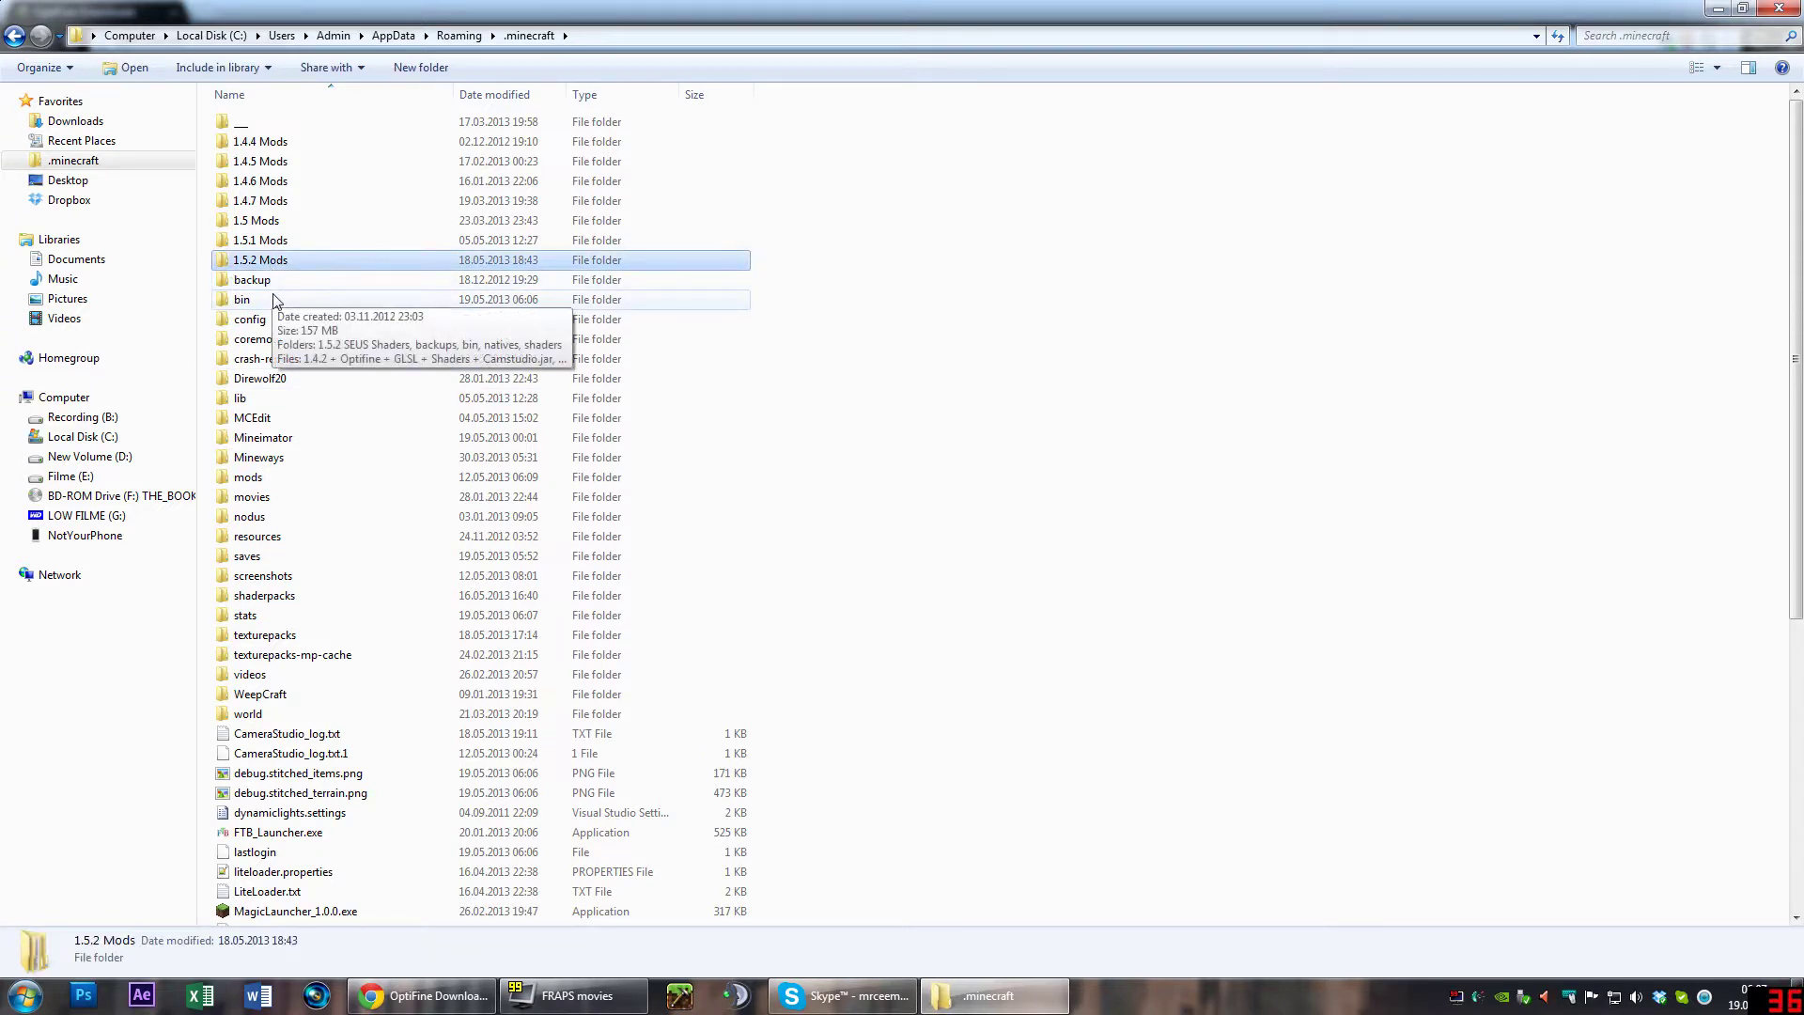
{"action": "key", "text": "alt+d"}
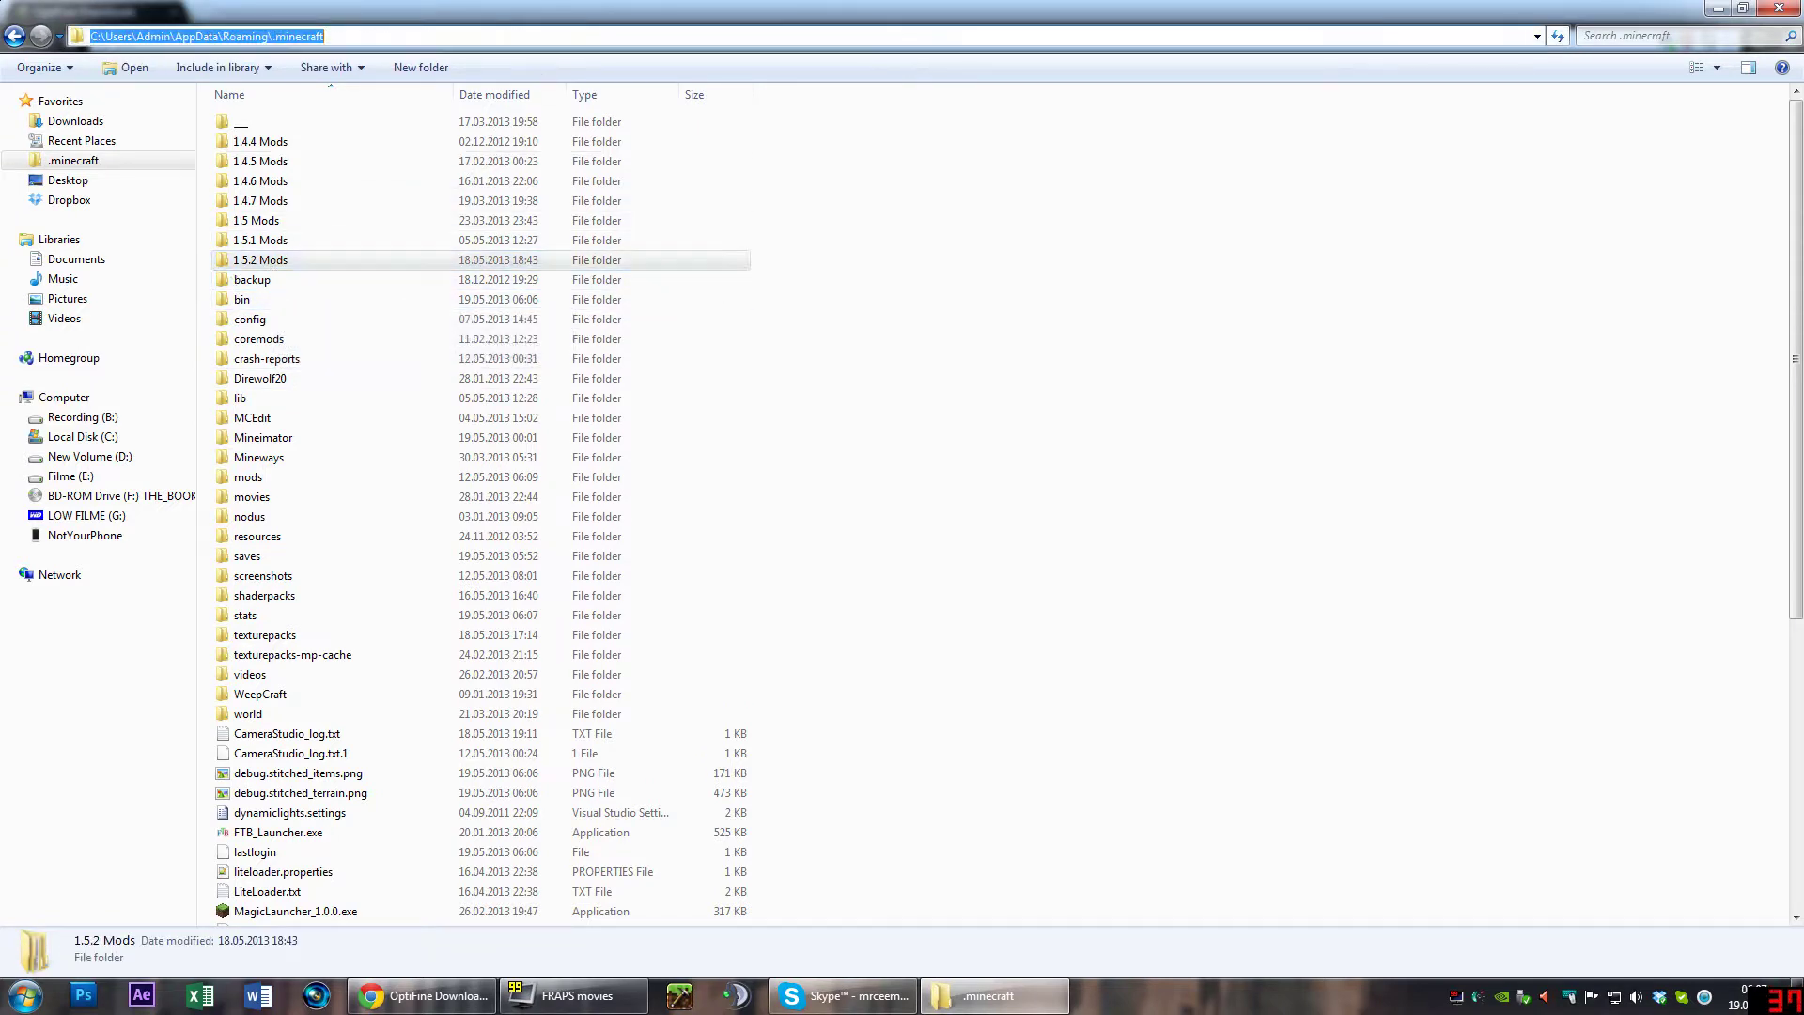
{"action": "left_click", "coordinate": [325, 35]}
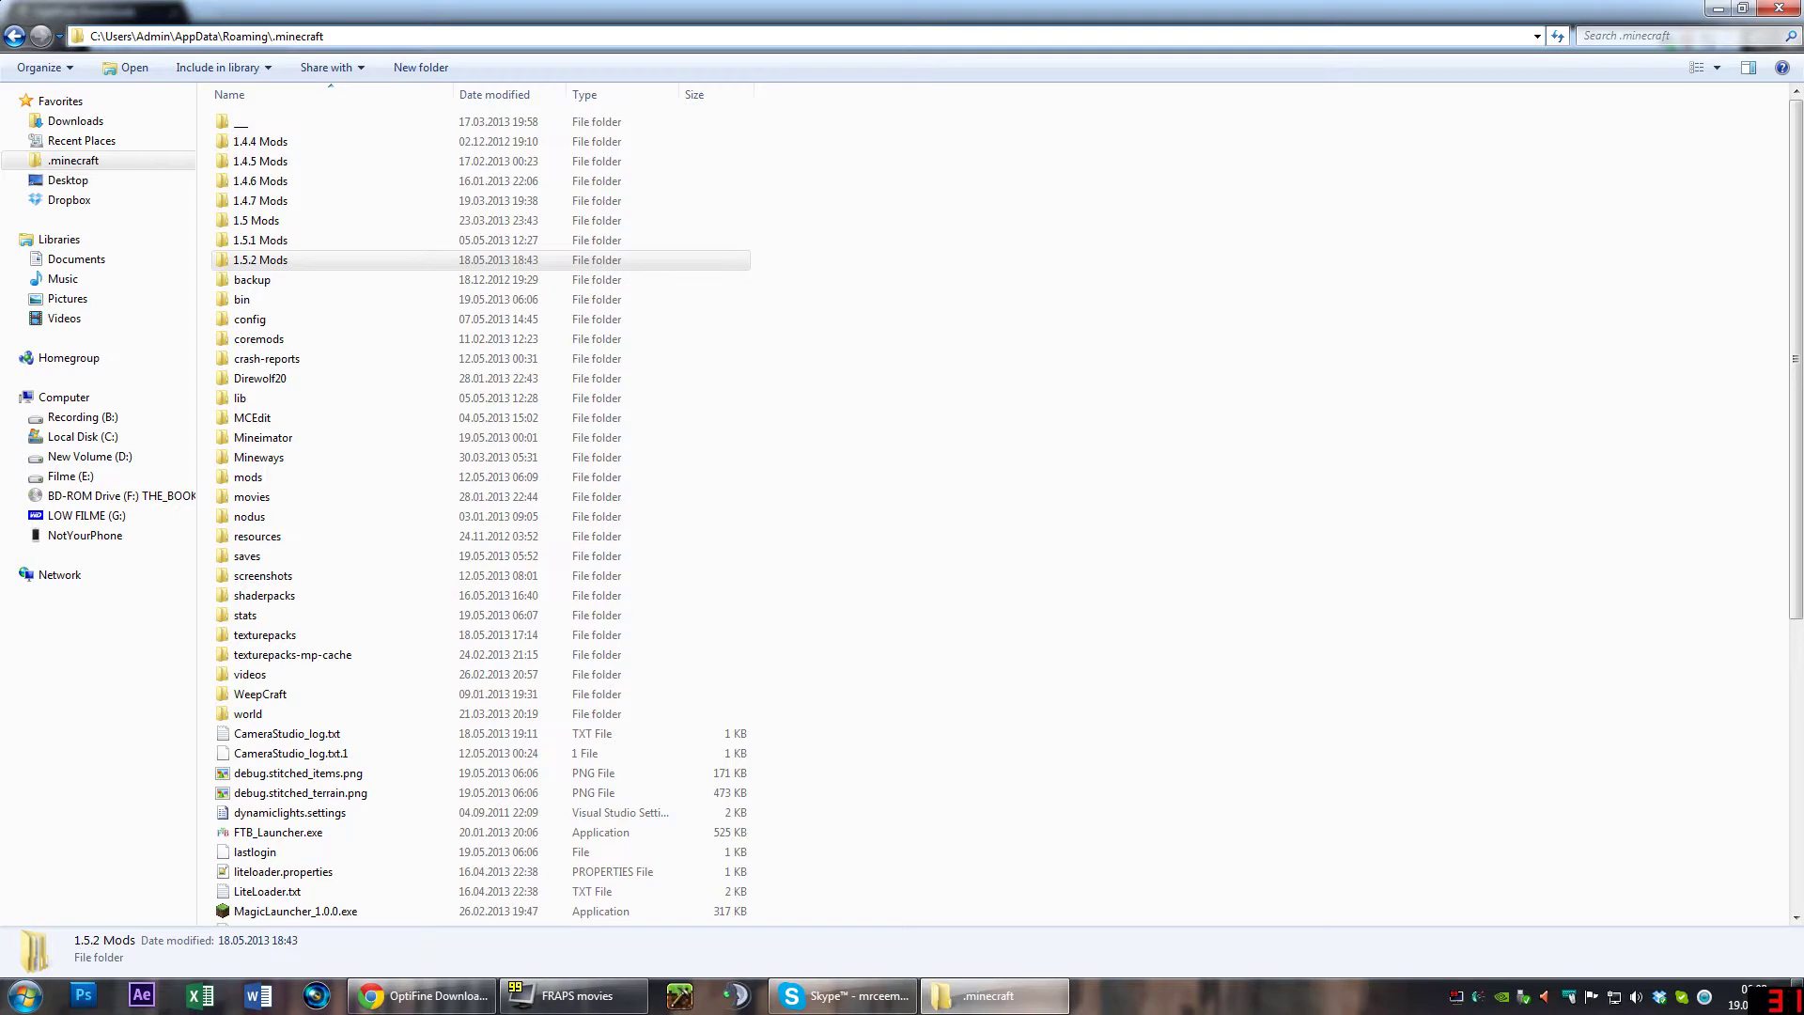
{"action": "left_click", "coordinate": [1049, 312]}
{"action": "left_click", "coordinate": [242, 303]}
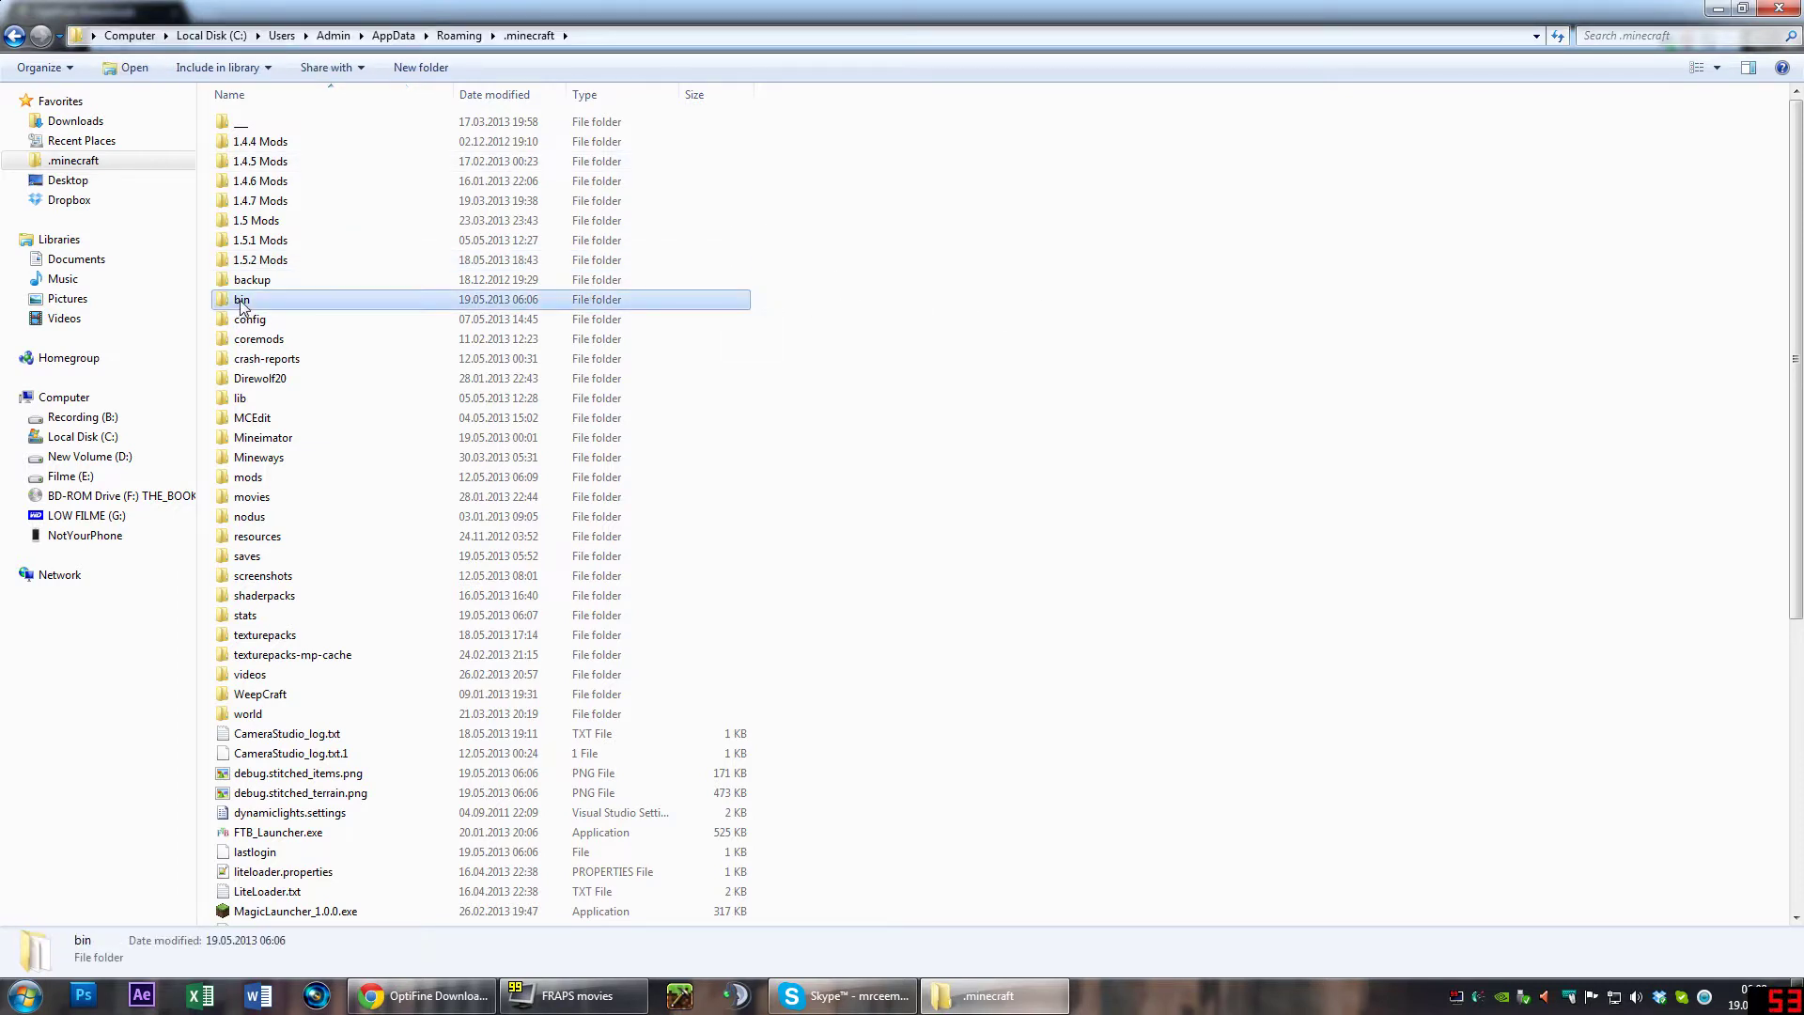
{"action": "double_click", "coordinate": [255, 300]}
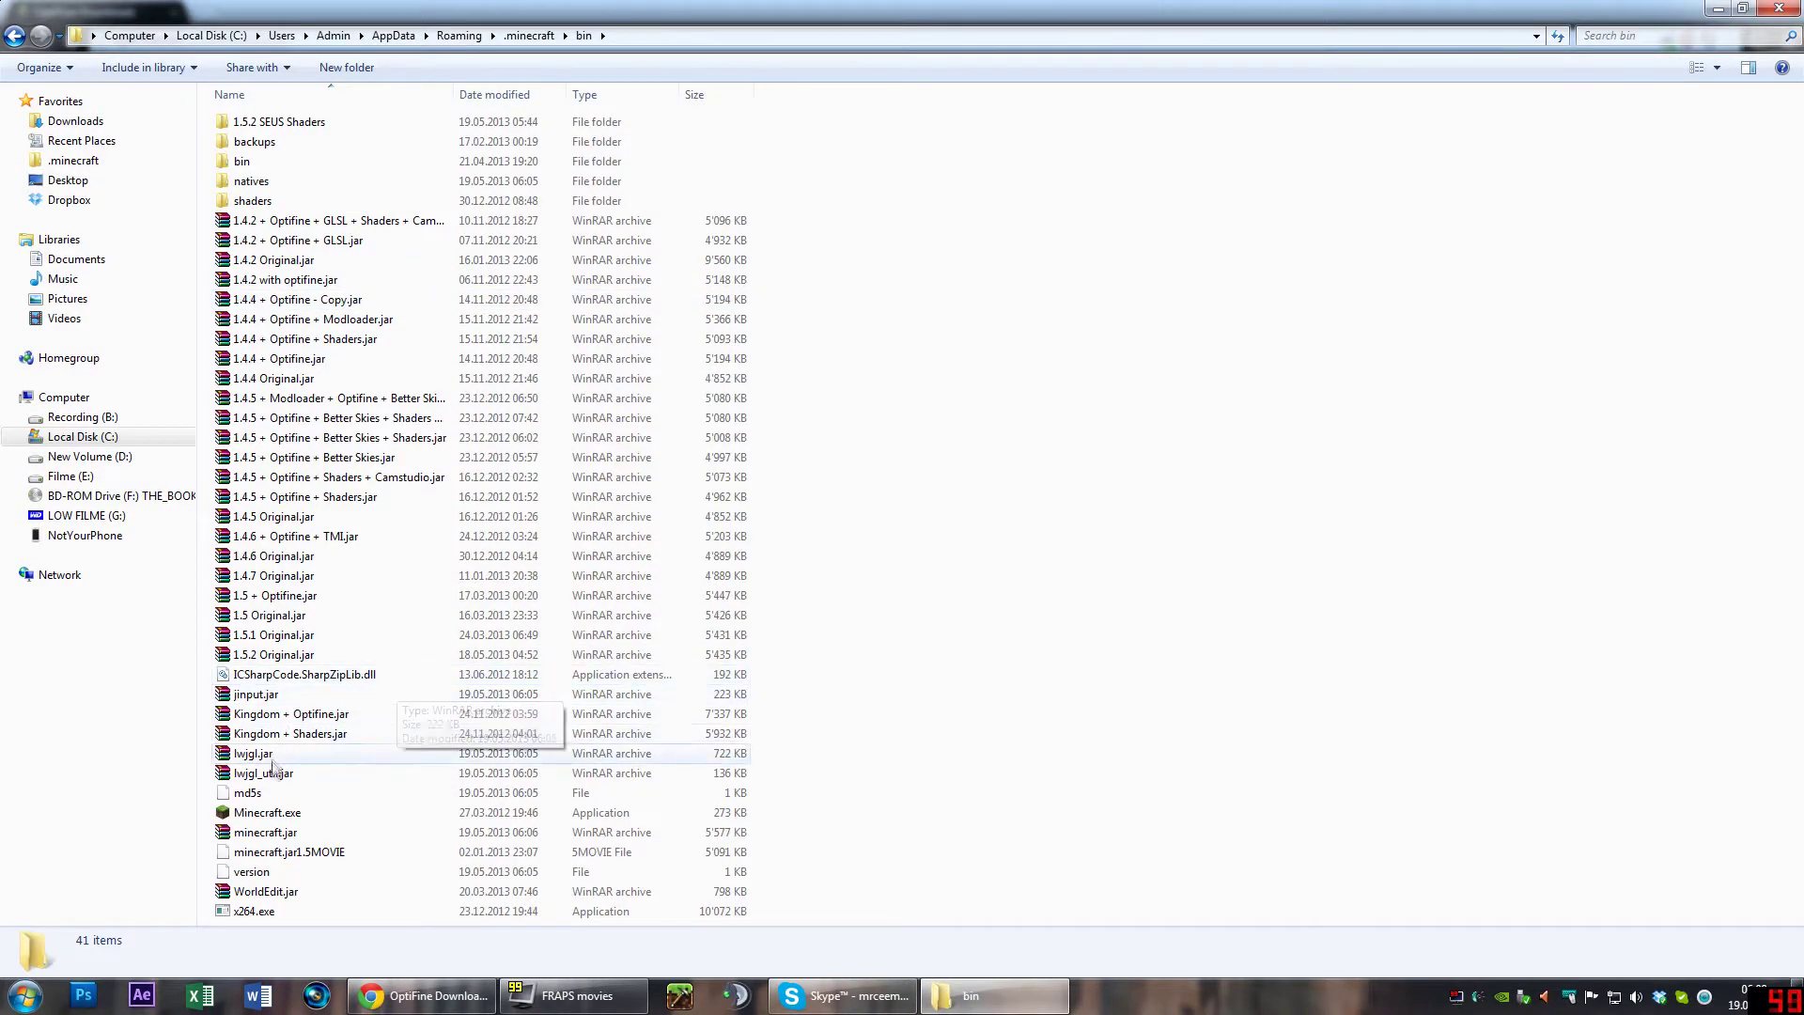
Delete md5s, minecraft.jar and version from the bin folder, moving them to the Recycle Bin
{"action": "left_click", "coordinate": [249, 794]}
{"action": "left_click", "coordinate": [282, 832], "text": "ctrl"}
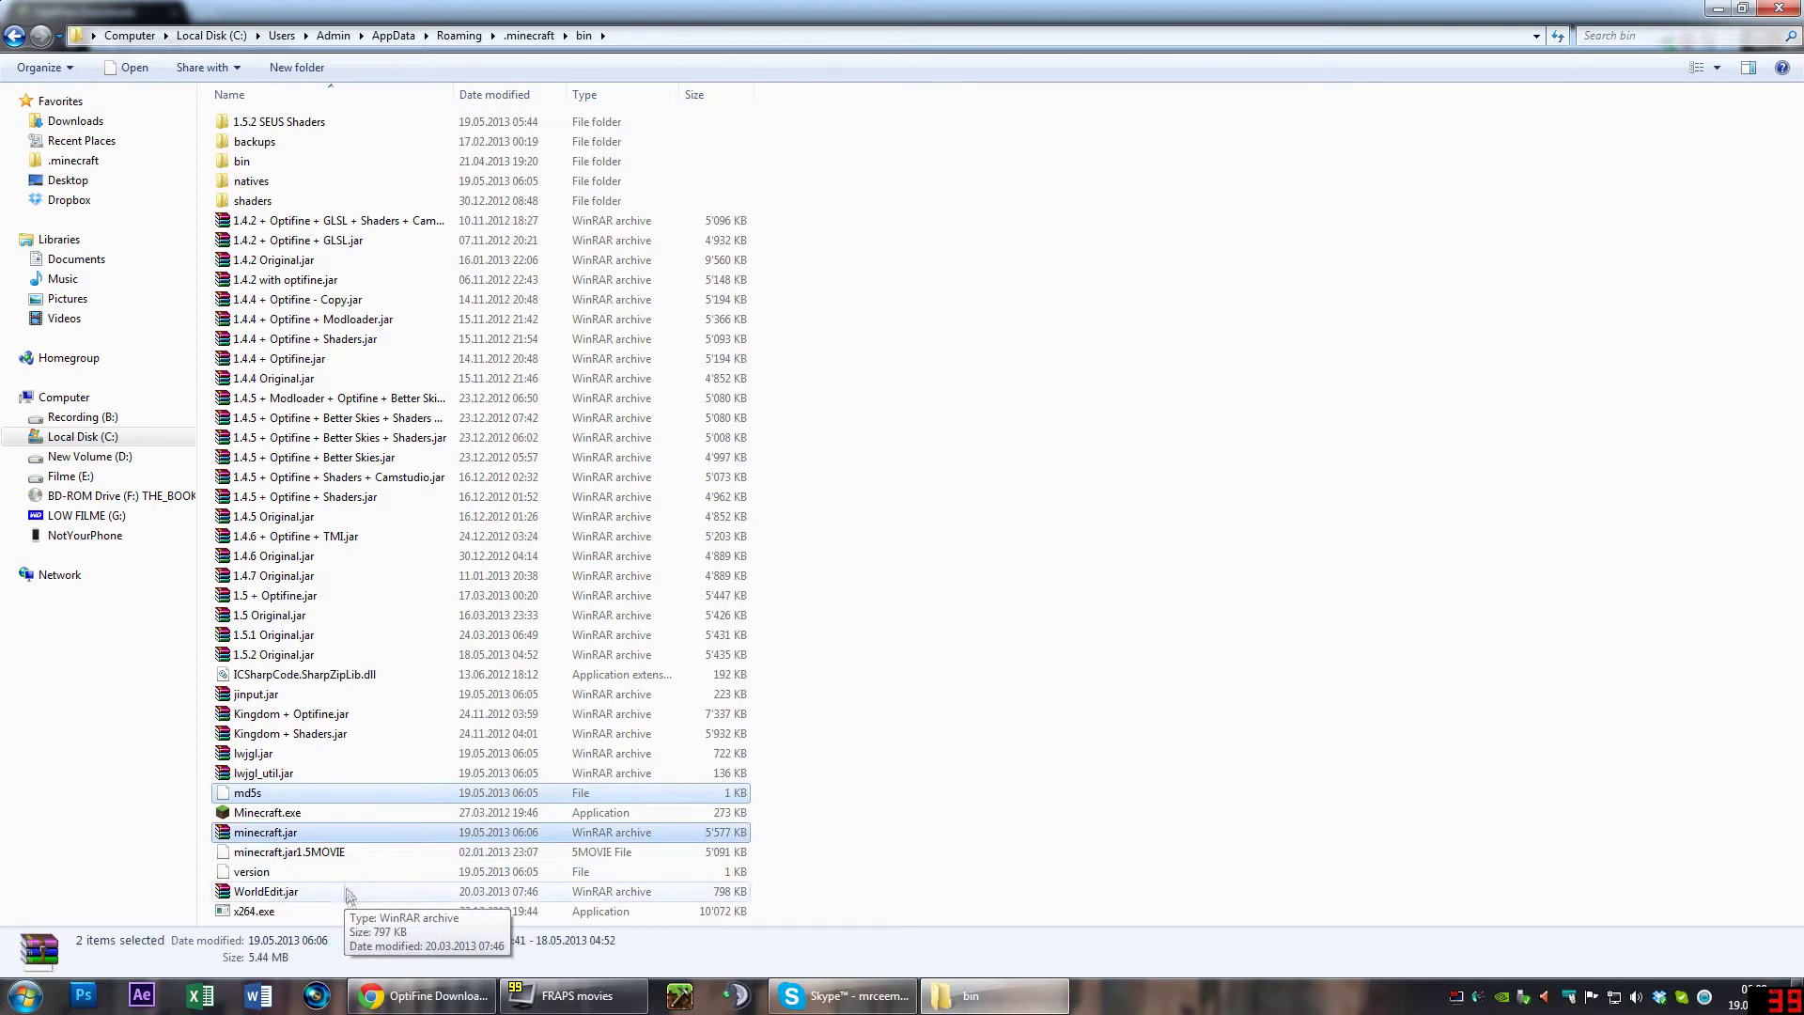
{"action": "left_click", "coordinate": [273, 876], "text": "ctrl"}
{"action": "key", "text": "Delete"}
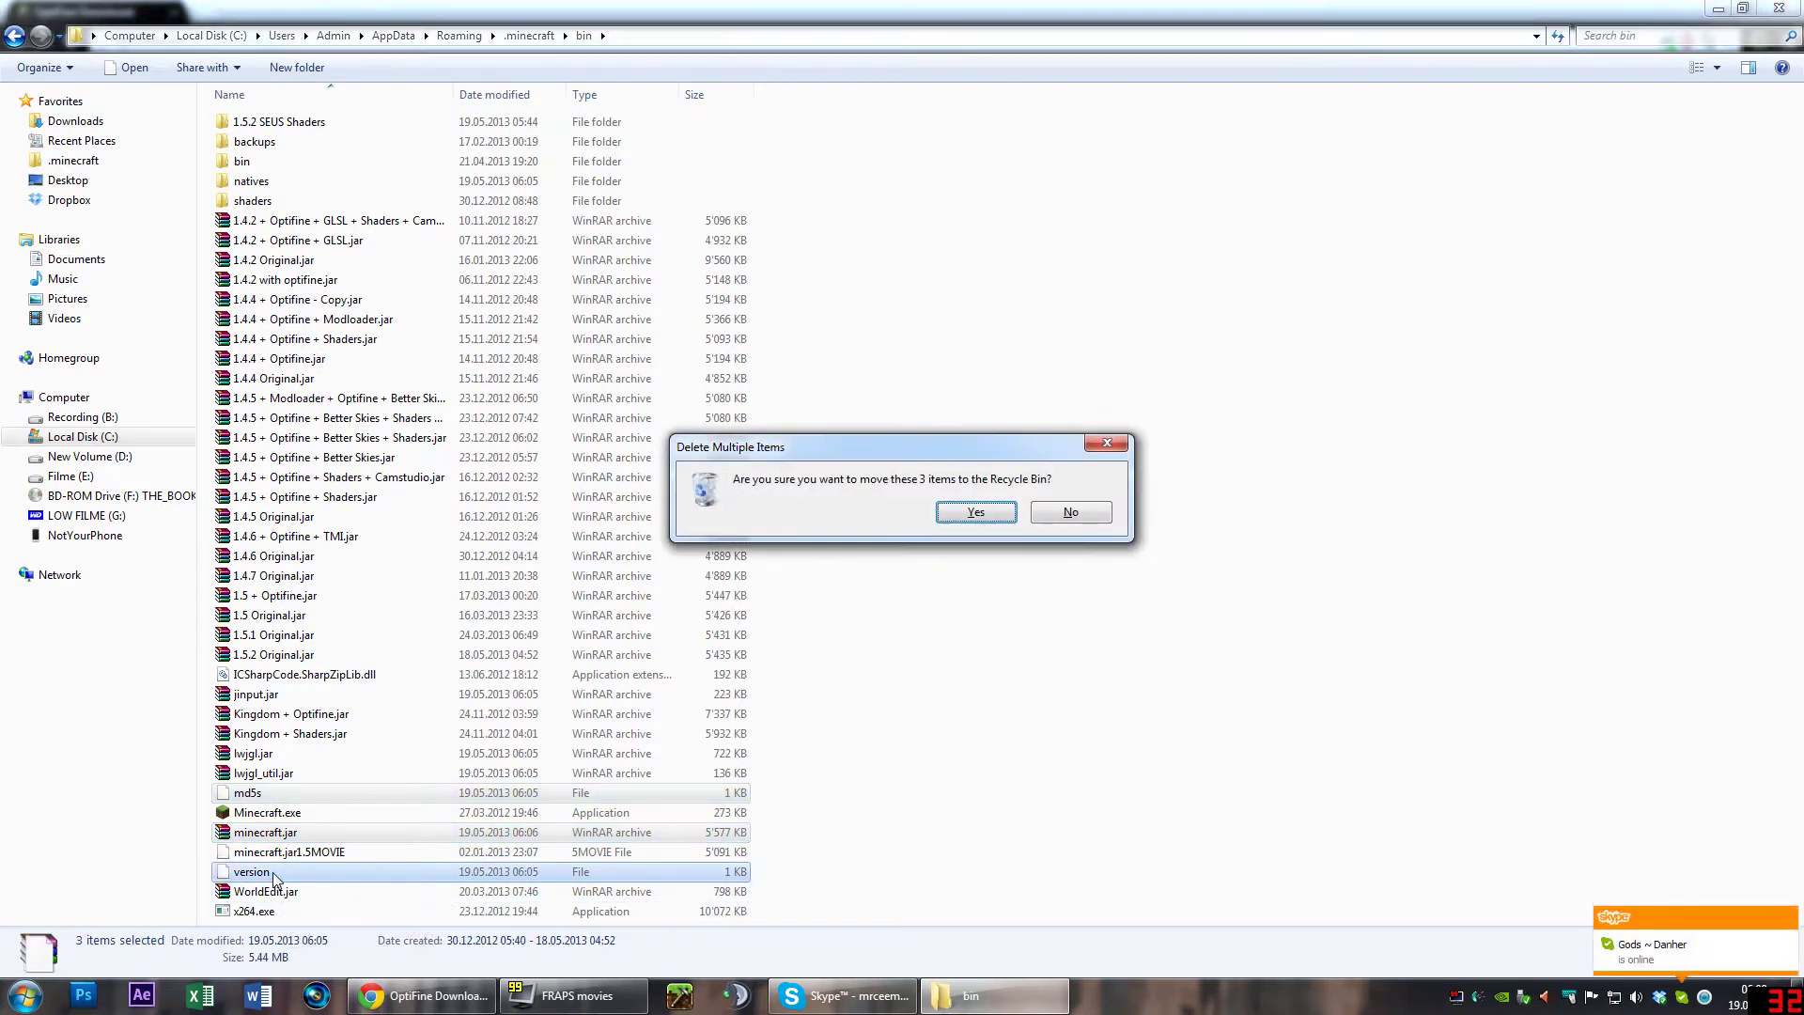
{"action": "left_click", "coordinate": [976, 512]}
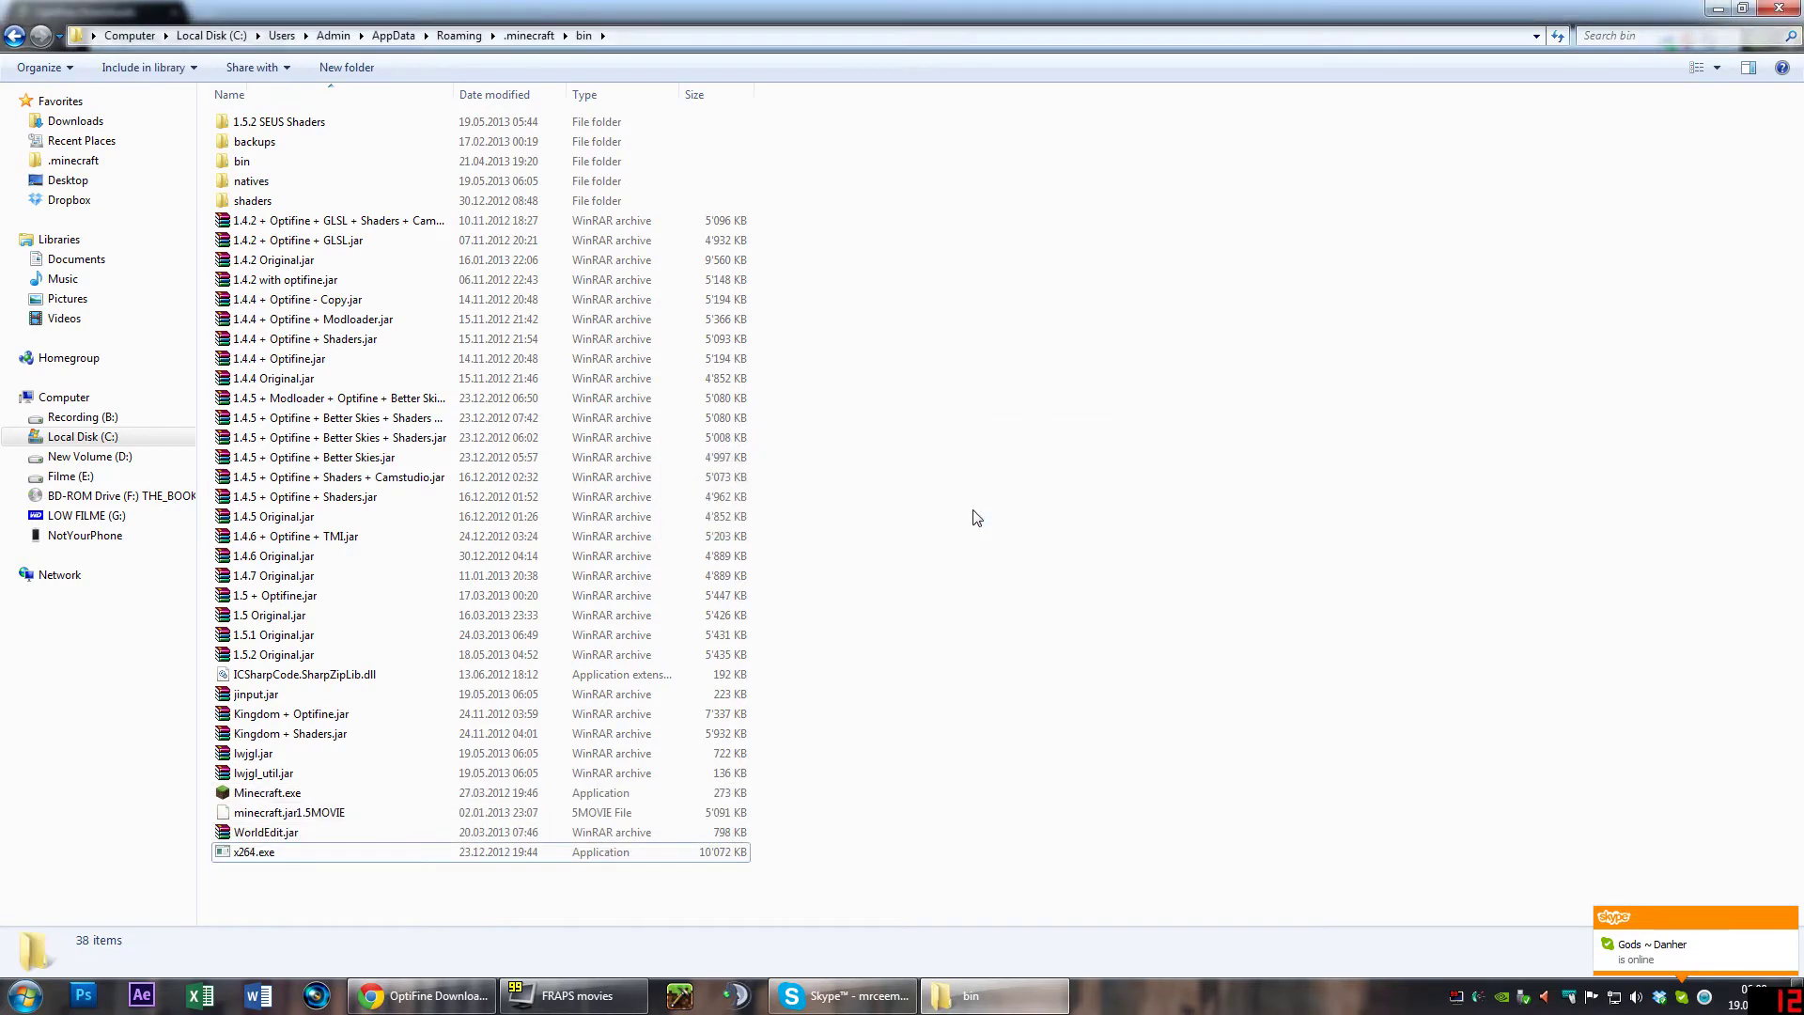
Run Minecraft.exe, log in with the remembered account and load a singleplayer world
{"action": "double_click", "coordinate": [299, 794]}
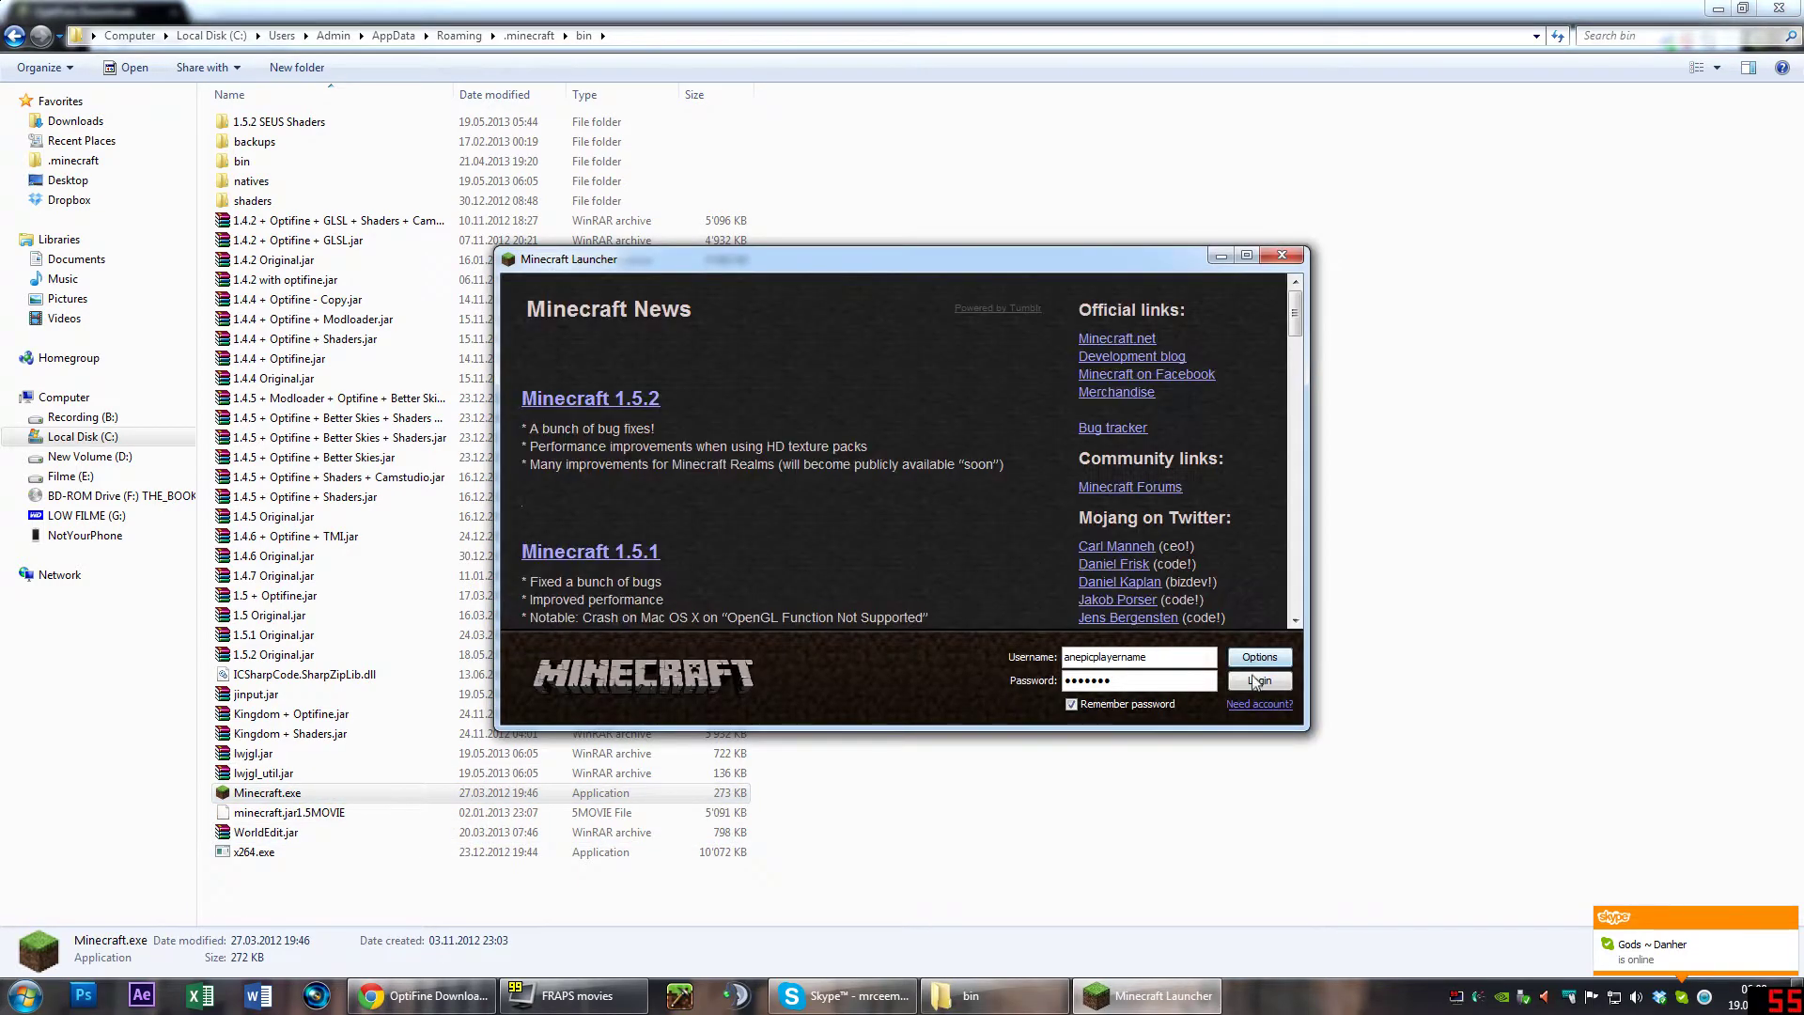
{"action": "left_click", "coordinate": [1254, 676]}
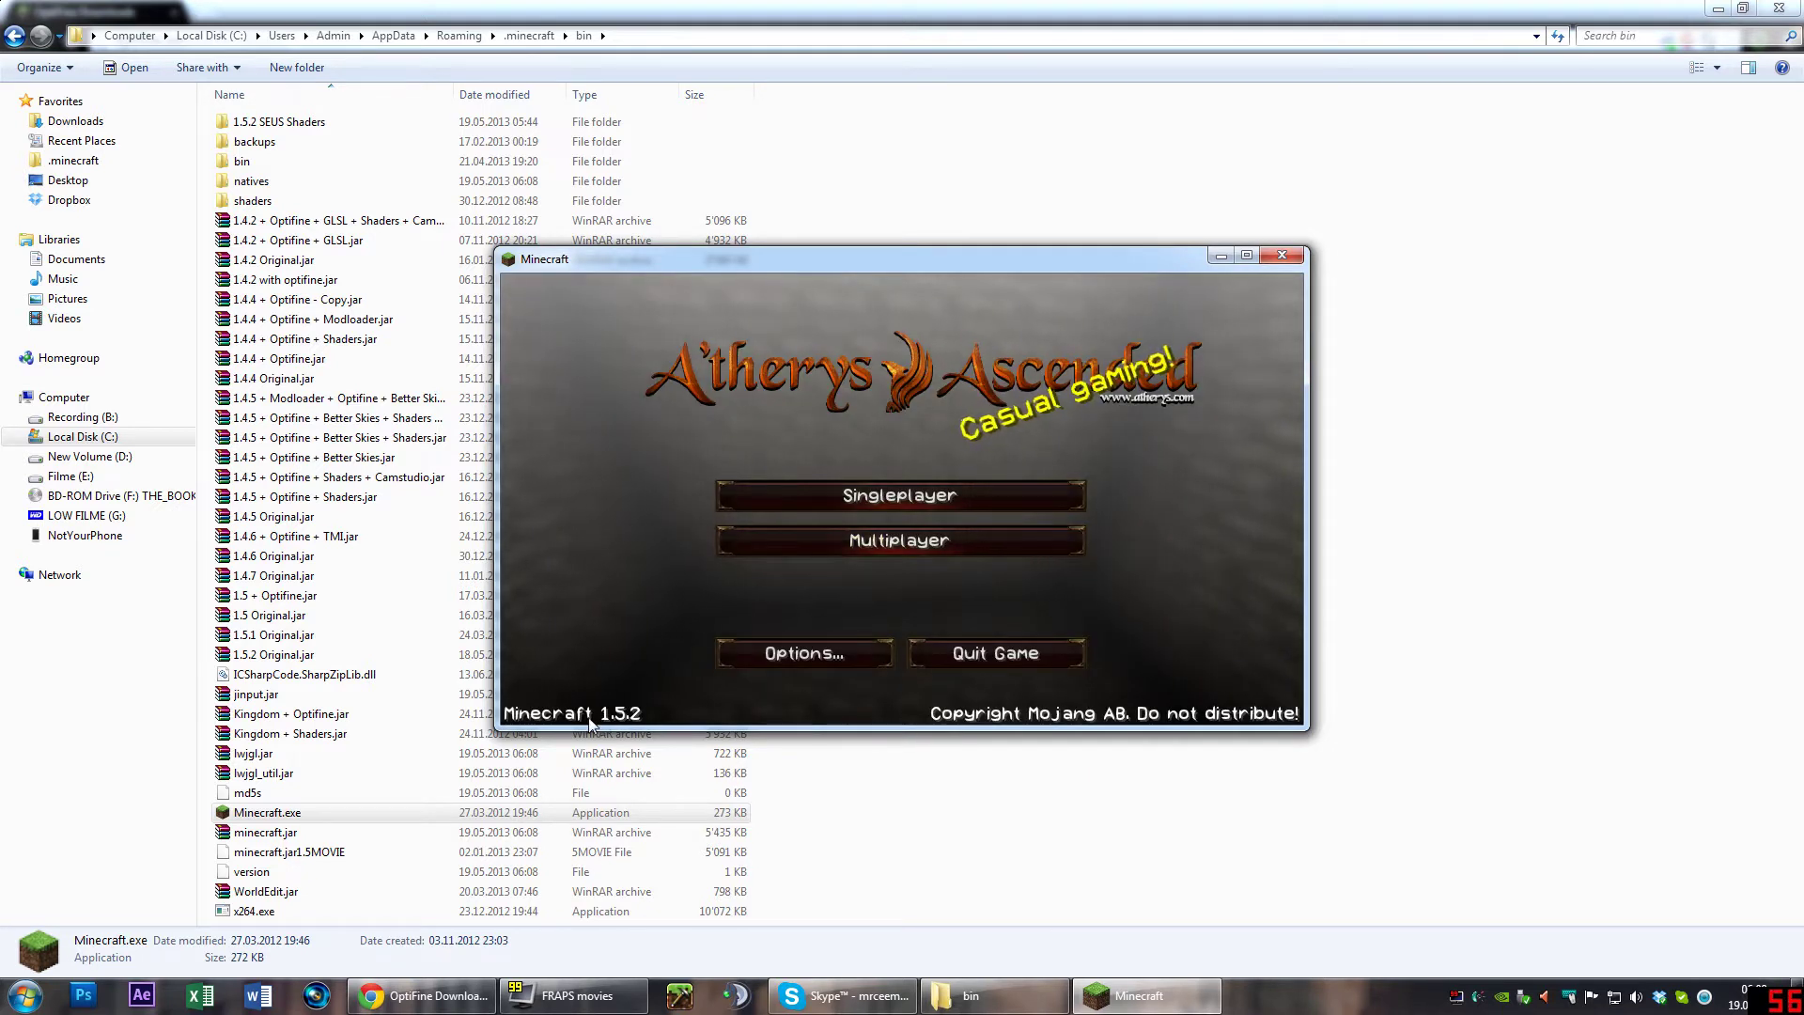
{"action": "left_click", "coordinate": [899, 495]}
{"action": "double_click", "coordinate": [900, 389]}
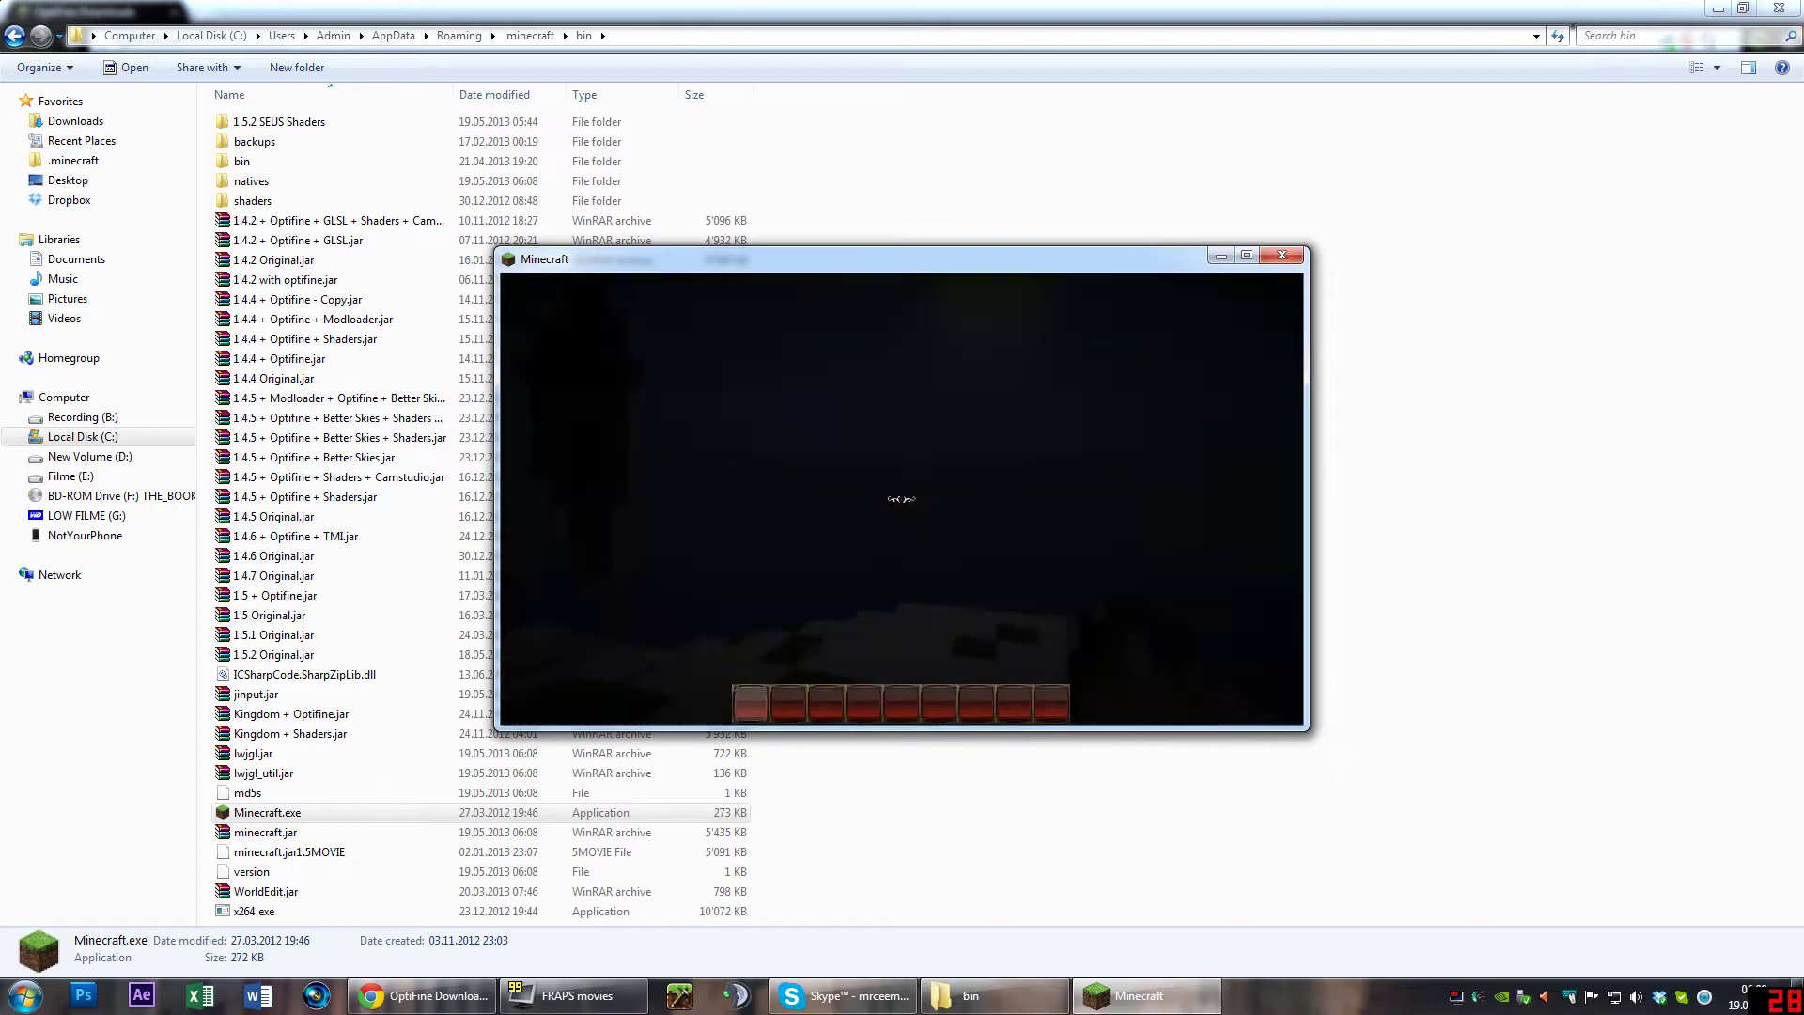
{"action": "mouse_move", "coordinate": [902, 498]}
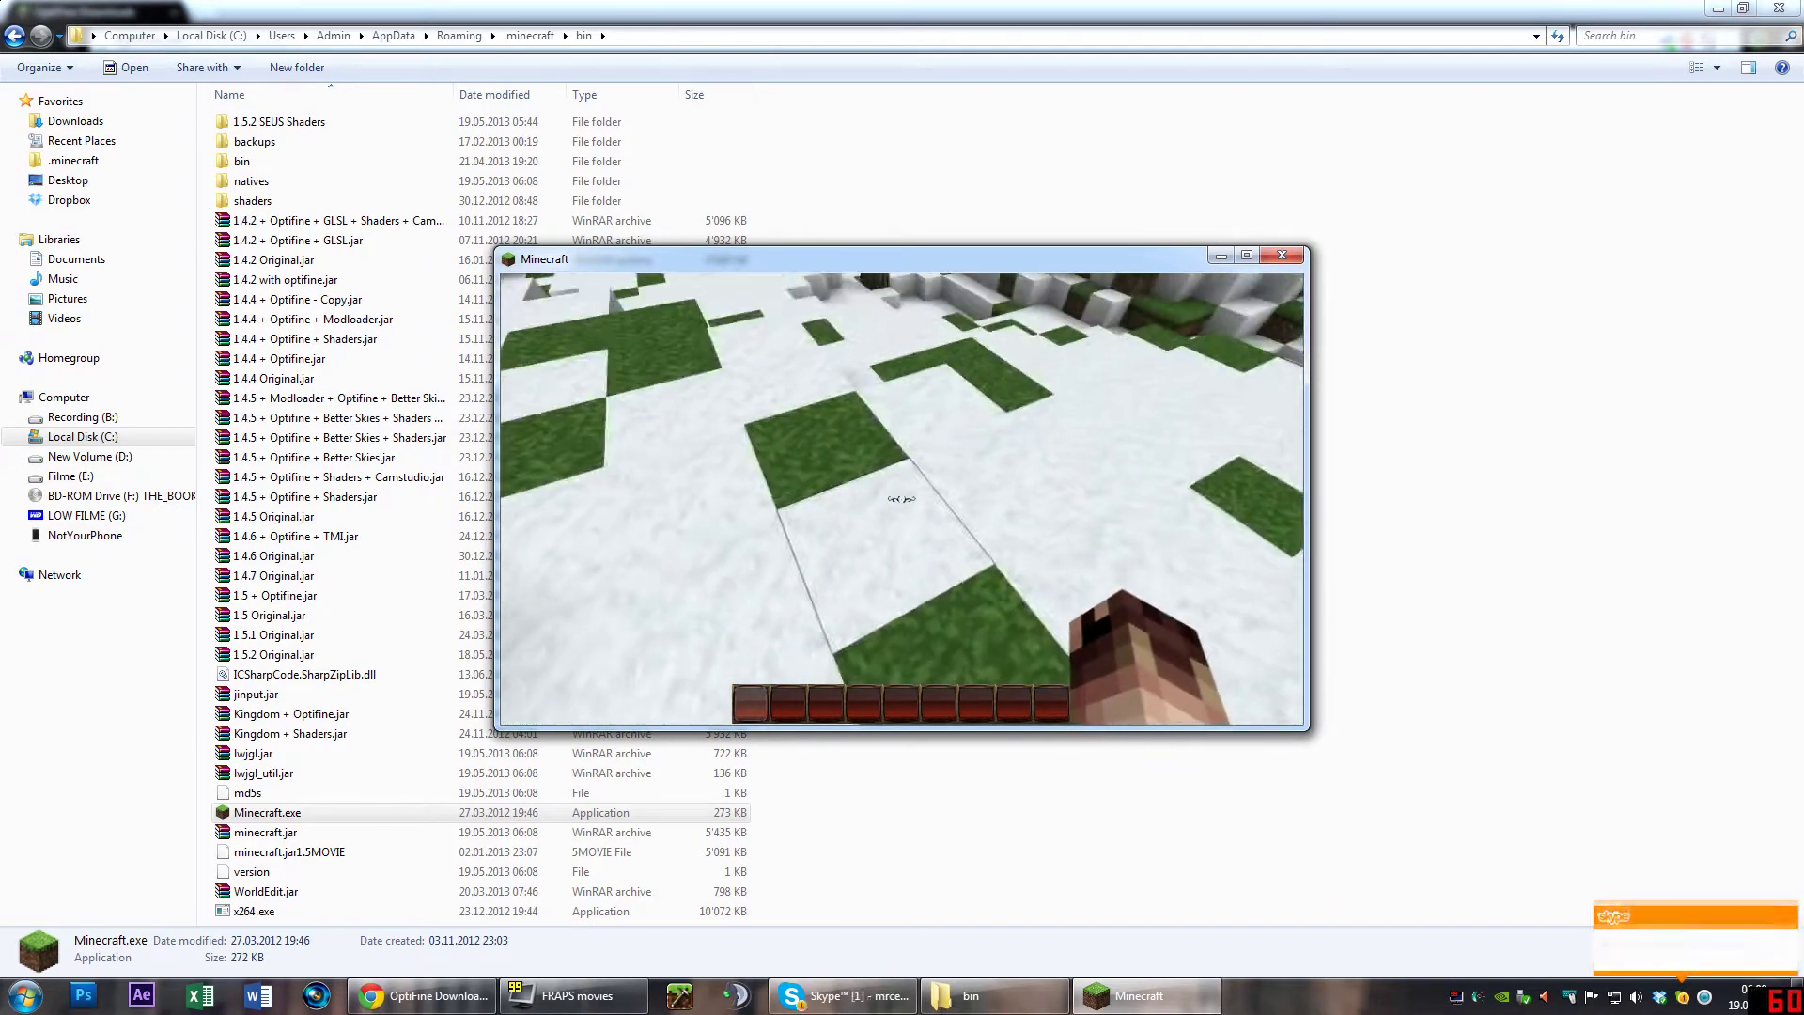
Save the world, return to the title screen and quit Minecraft
{"action": "key", "text": "Escape"}
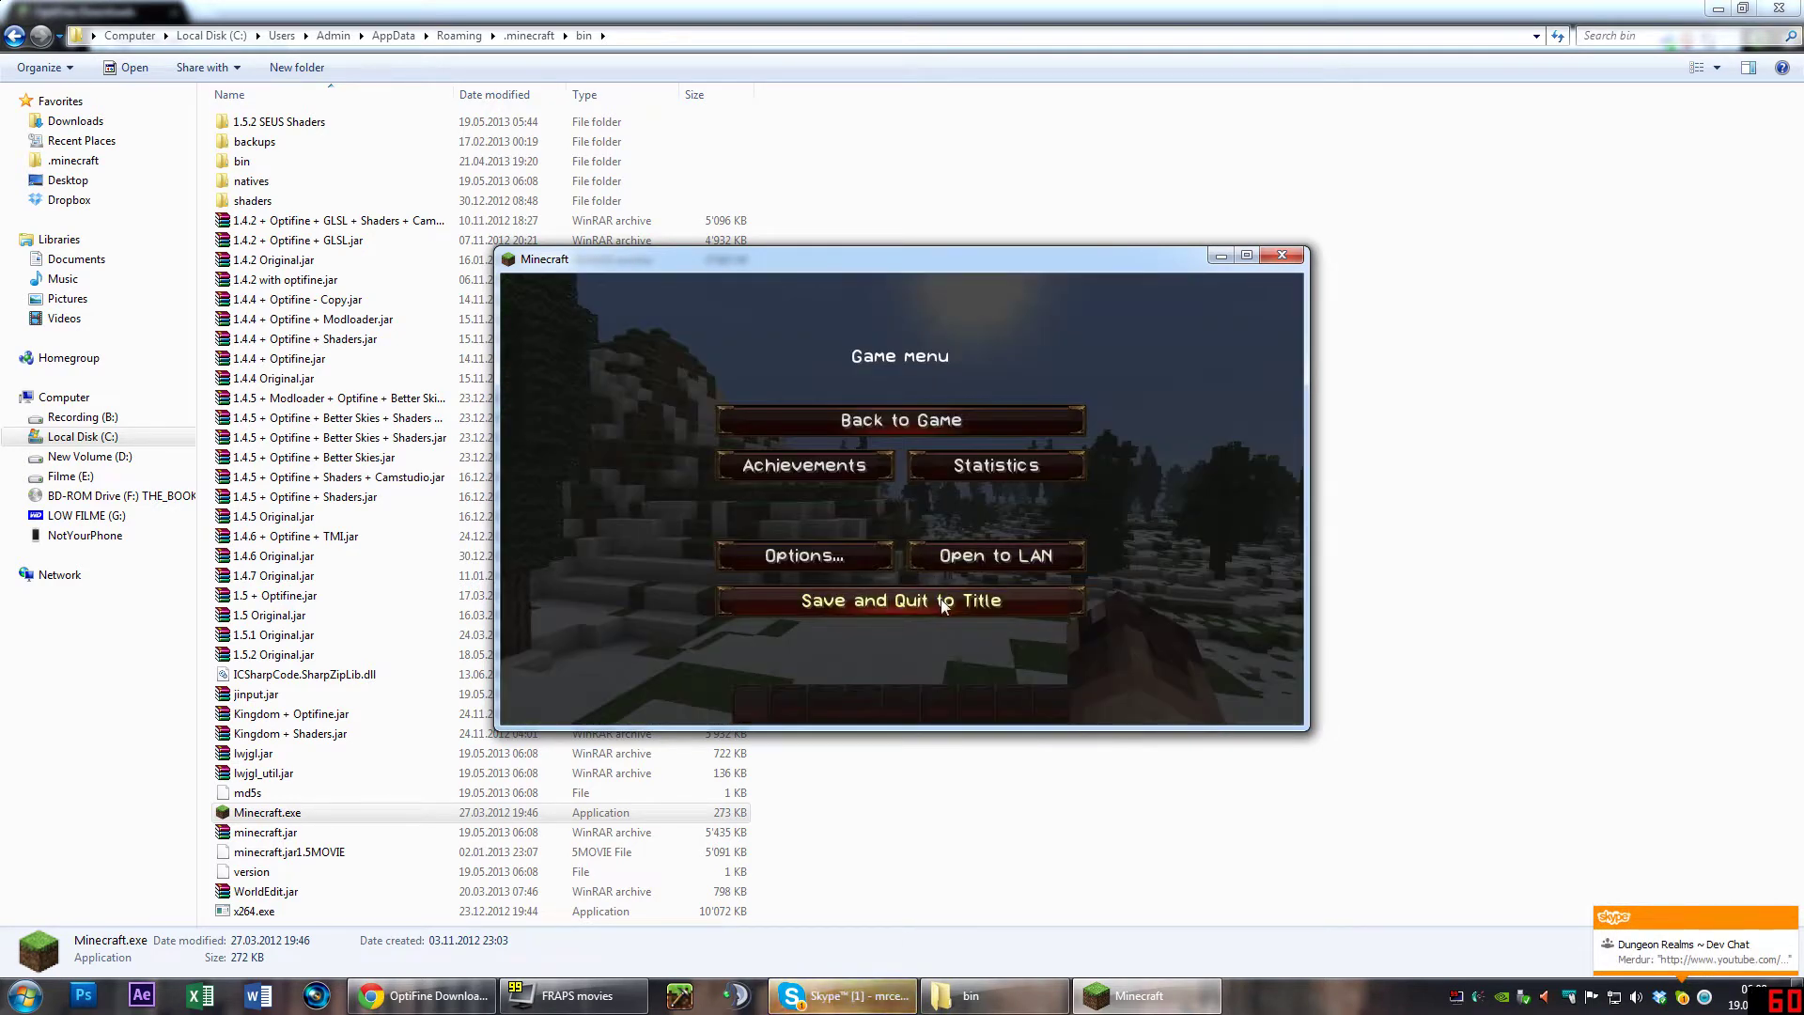
{"action": "left_click", "coordinate": [925, 601]}
{"action": "left_click", "coordinate": [996, 653]}
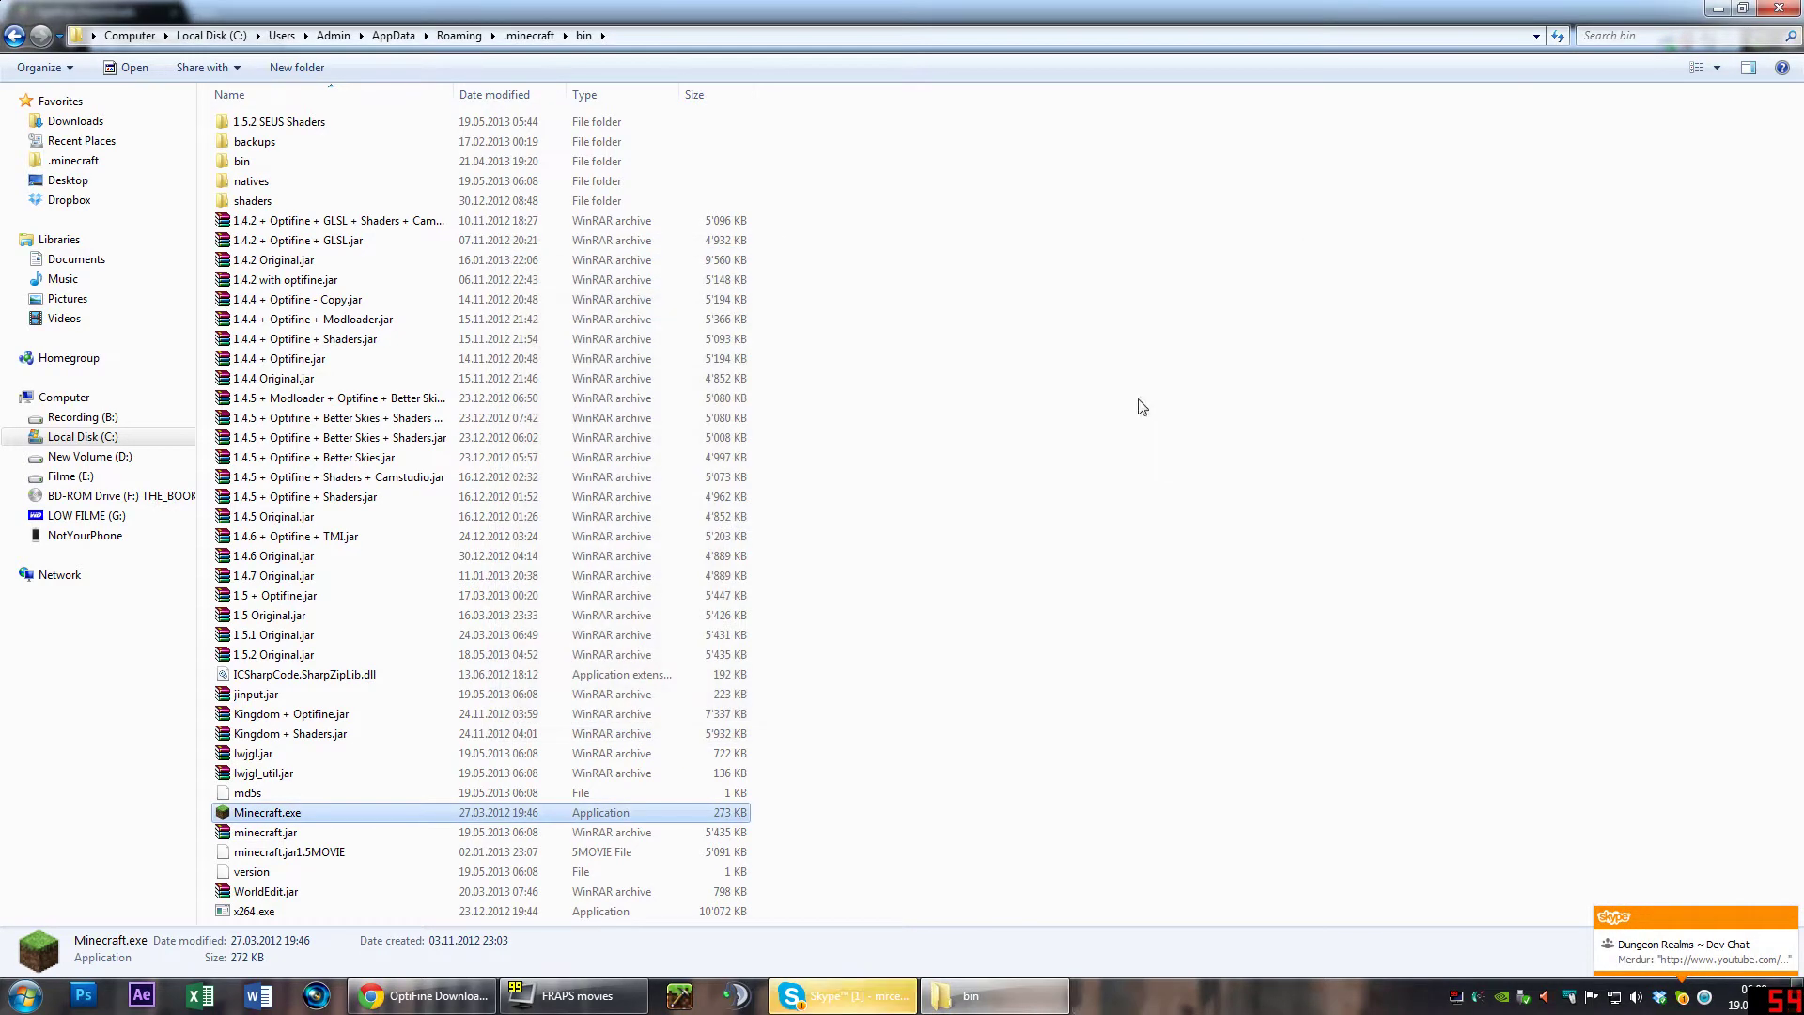
Open the 1.5.2 SEUS Shaders folder inside bin
{"action": "left_click", "coordinate": [341, 128]}
{"action": "double_click", "coordinate": [340, 129]}
{"action": "left_click_drag", "start_coordinate": [357, 184], "coordinate": [275, 122]}
{"action": "left_click", "coordinate": [372, 193]}
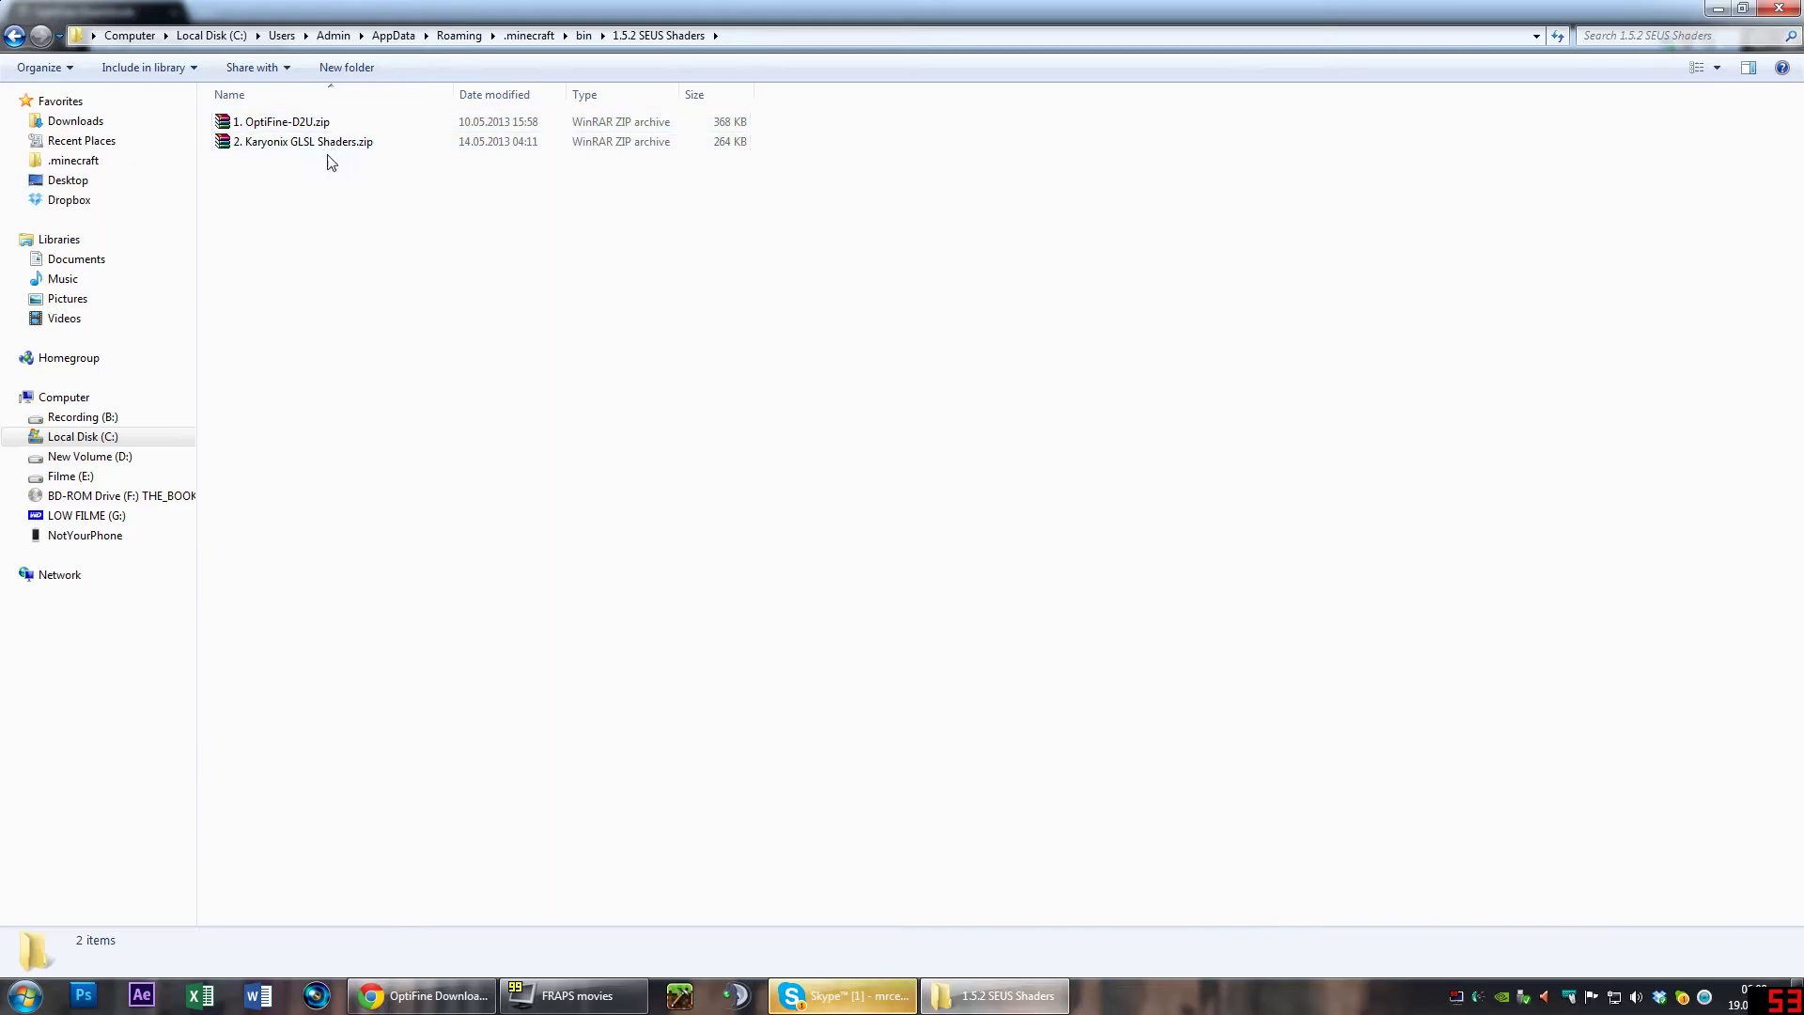
{"action": "left_click", "coordinate": [274, 124]}
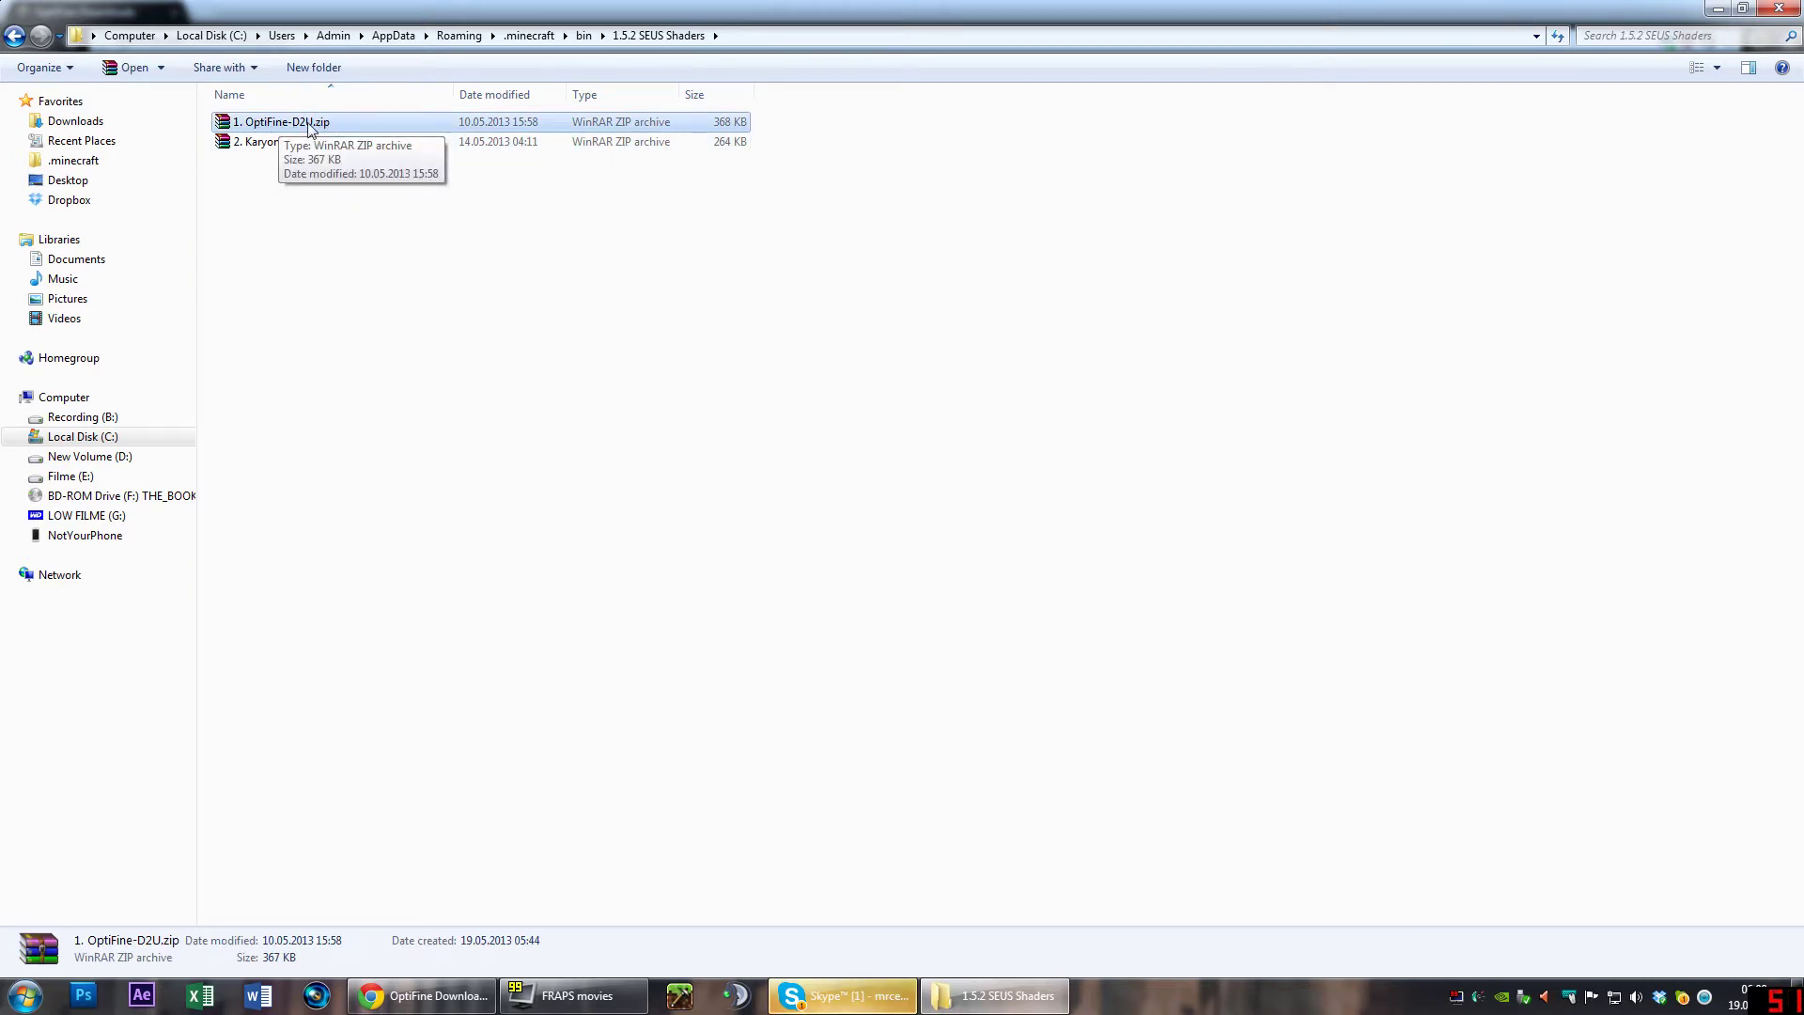
{"action": "left_click", "coordinate": [294, 178]}
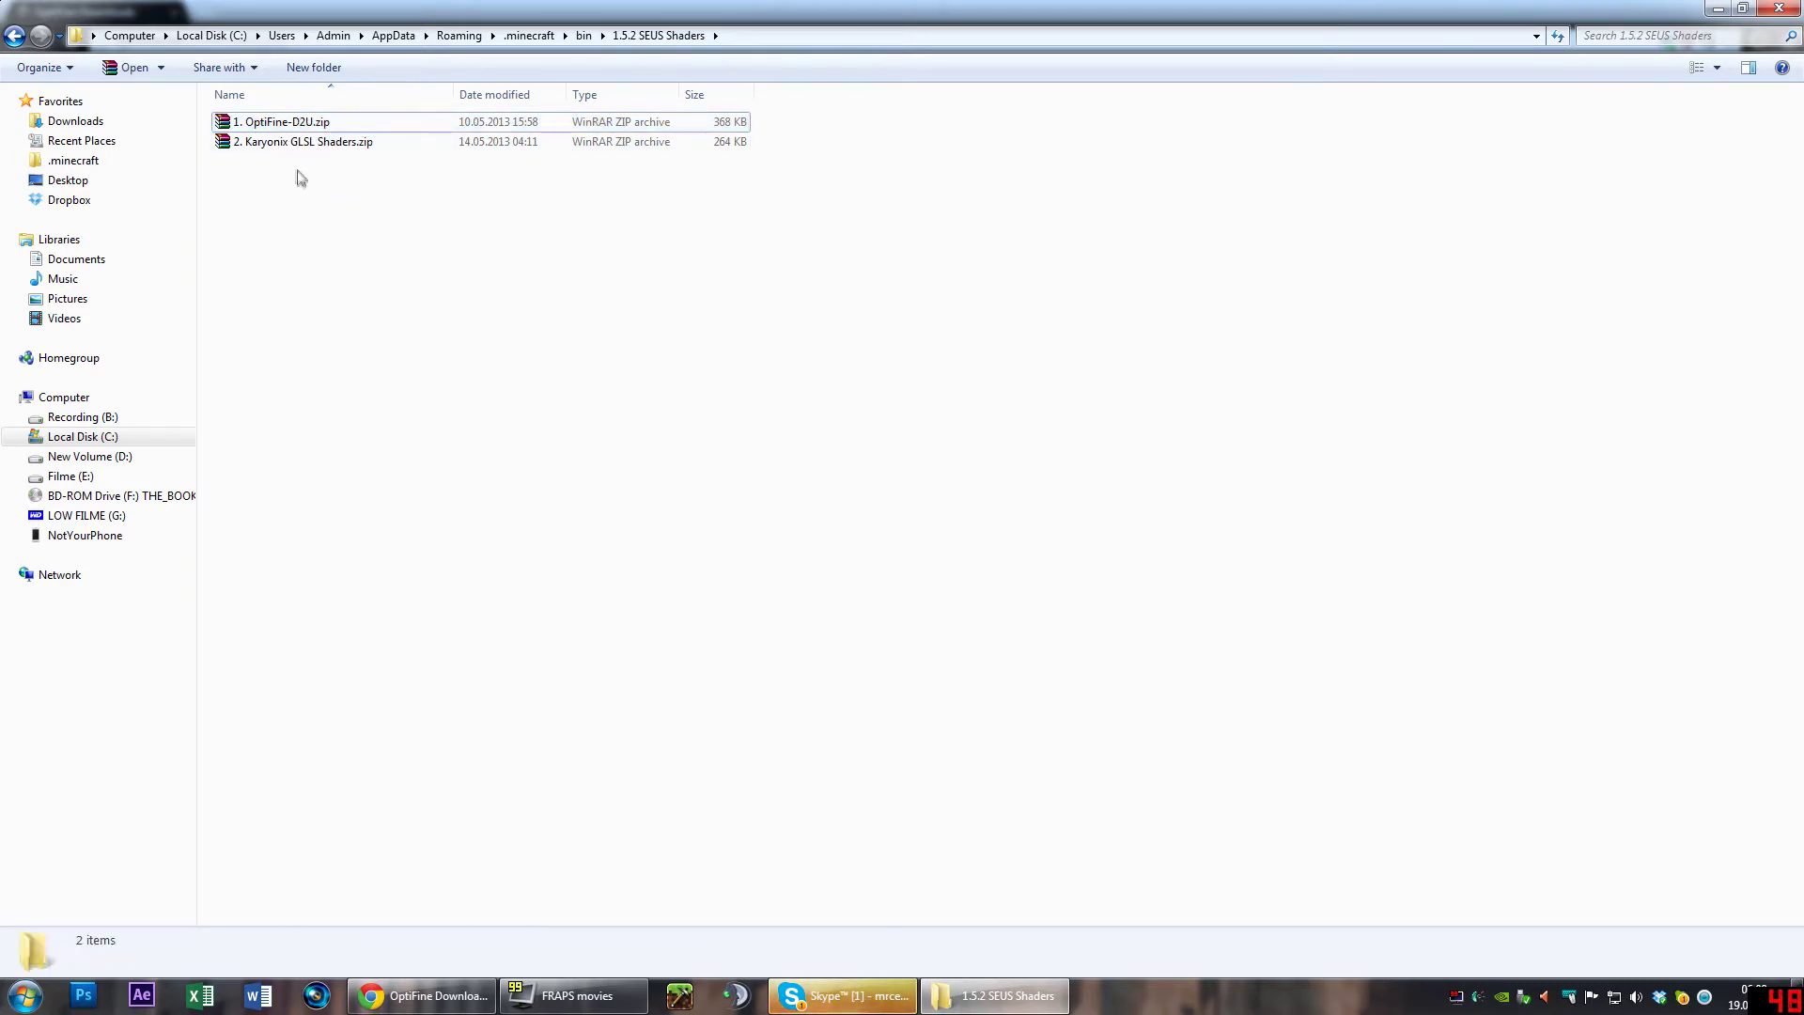
{"action": "left_click", "coordinate": [290, 150]}
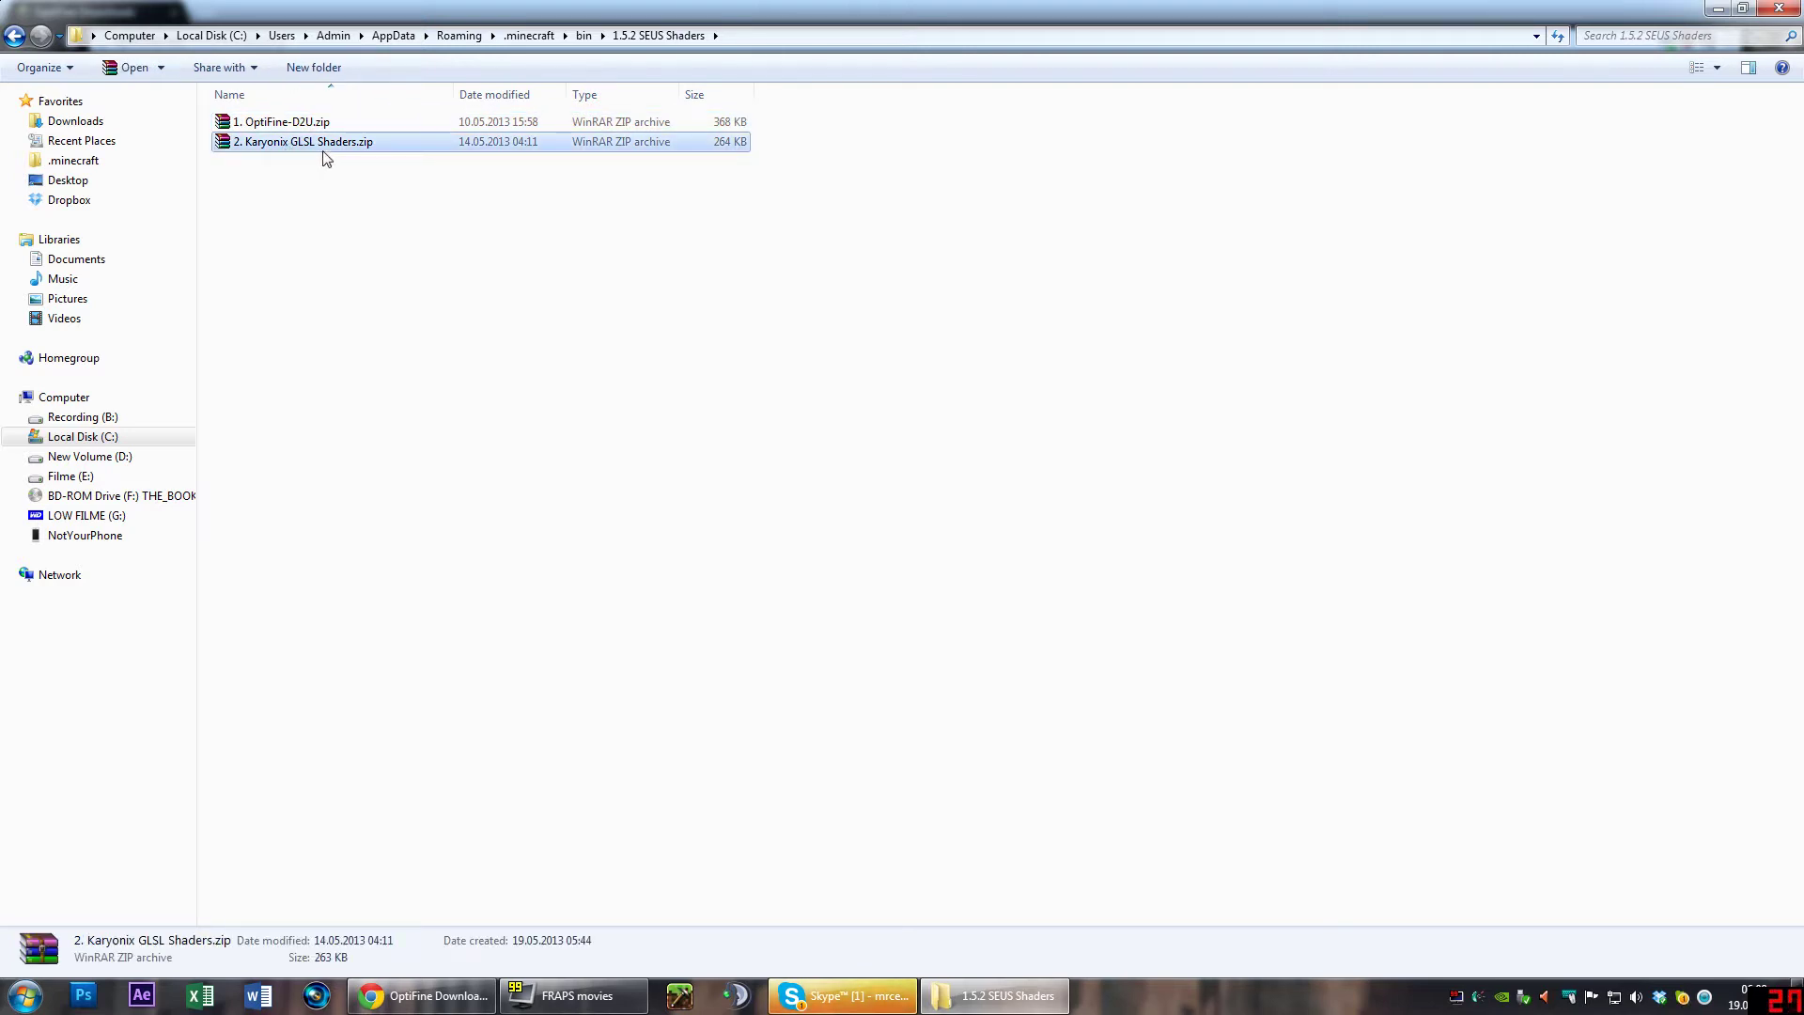
{"action": "left_click", "coordinate": [344, 192]}
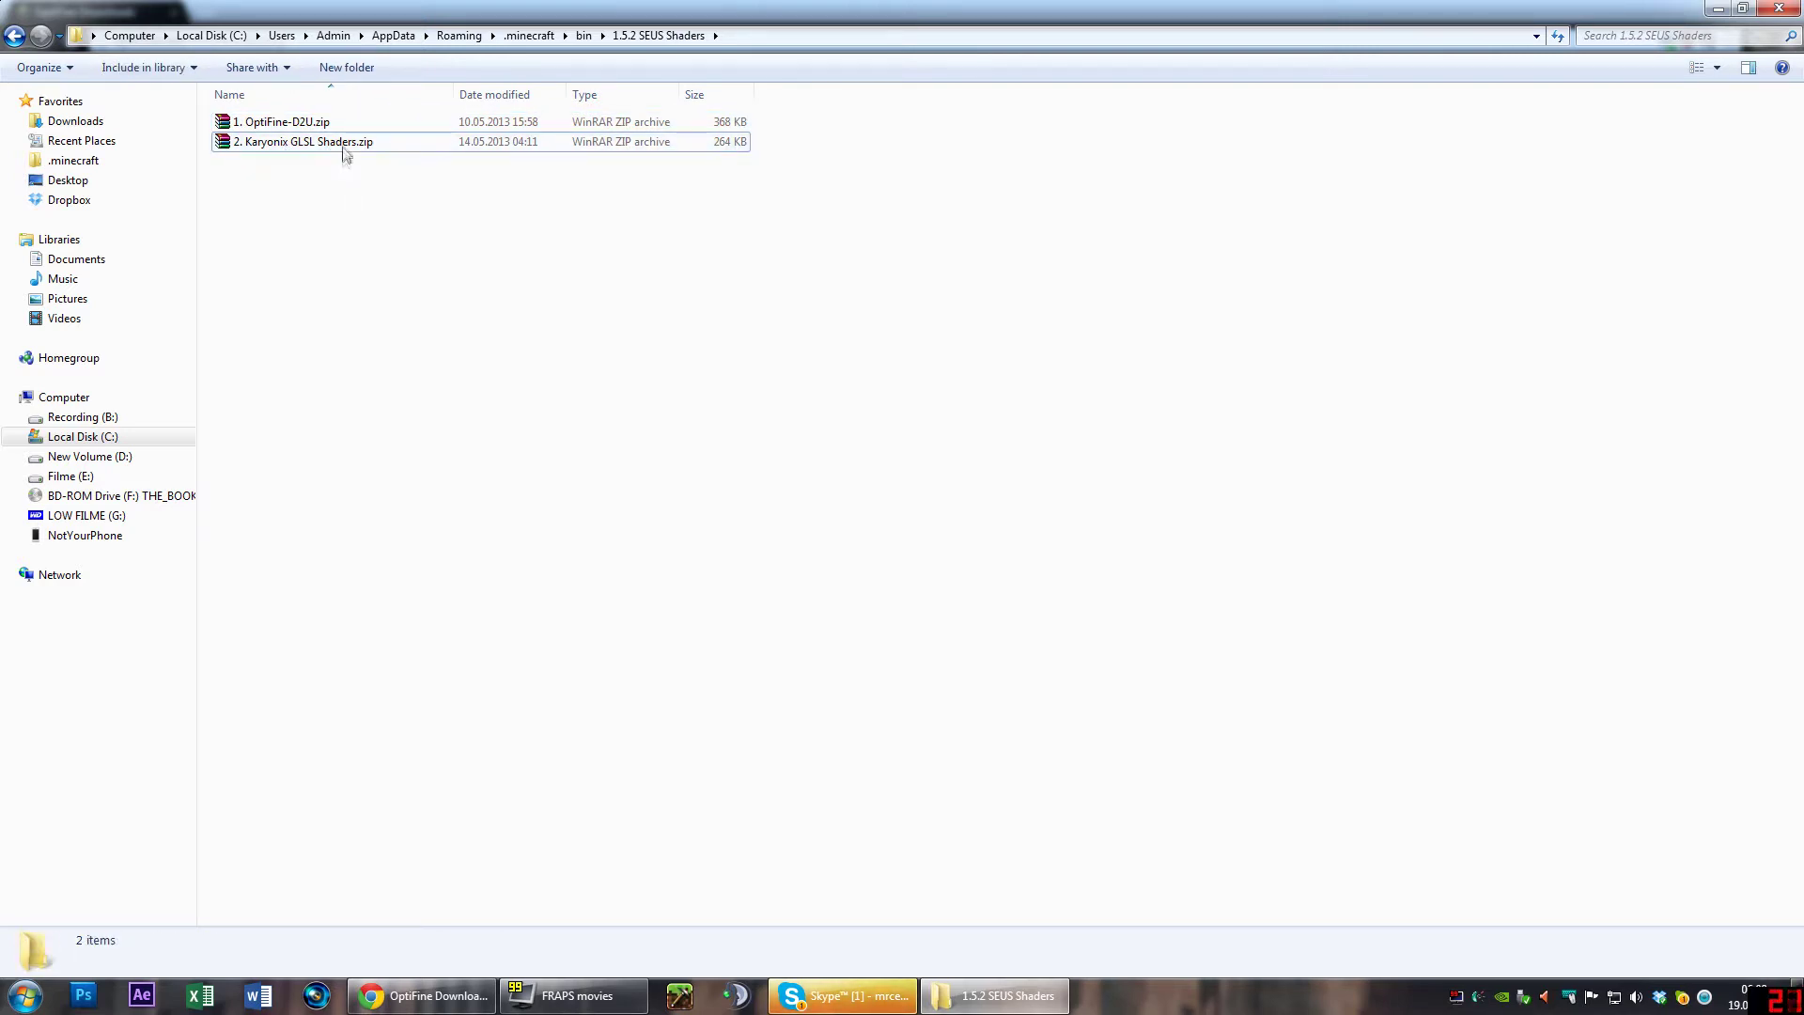
Open 1. OptiFine-D2U.zip in WinRAR and move its window aside
{"action": "left_click", "coordinate": [310, 125]}
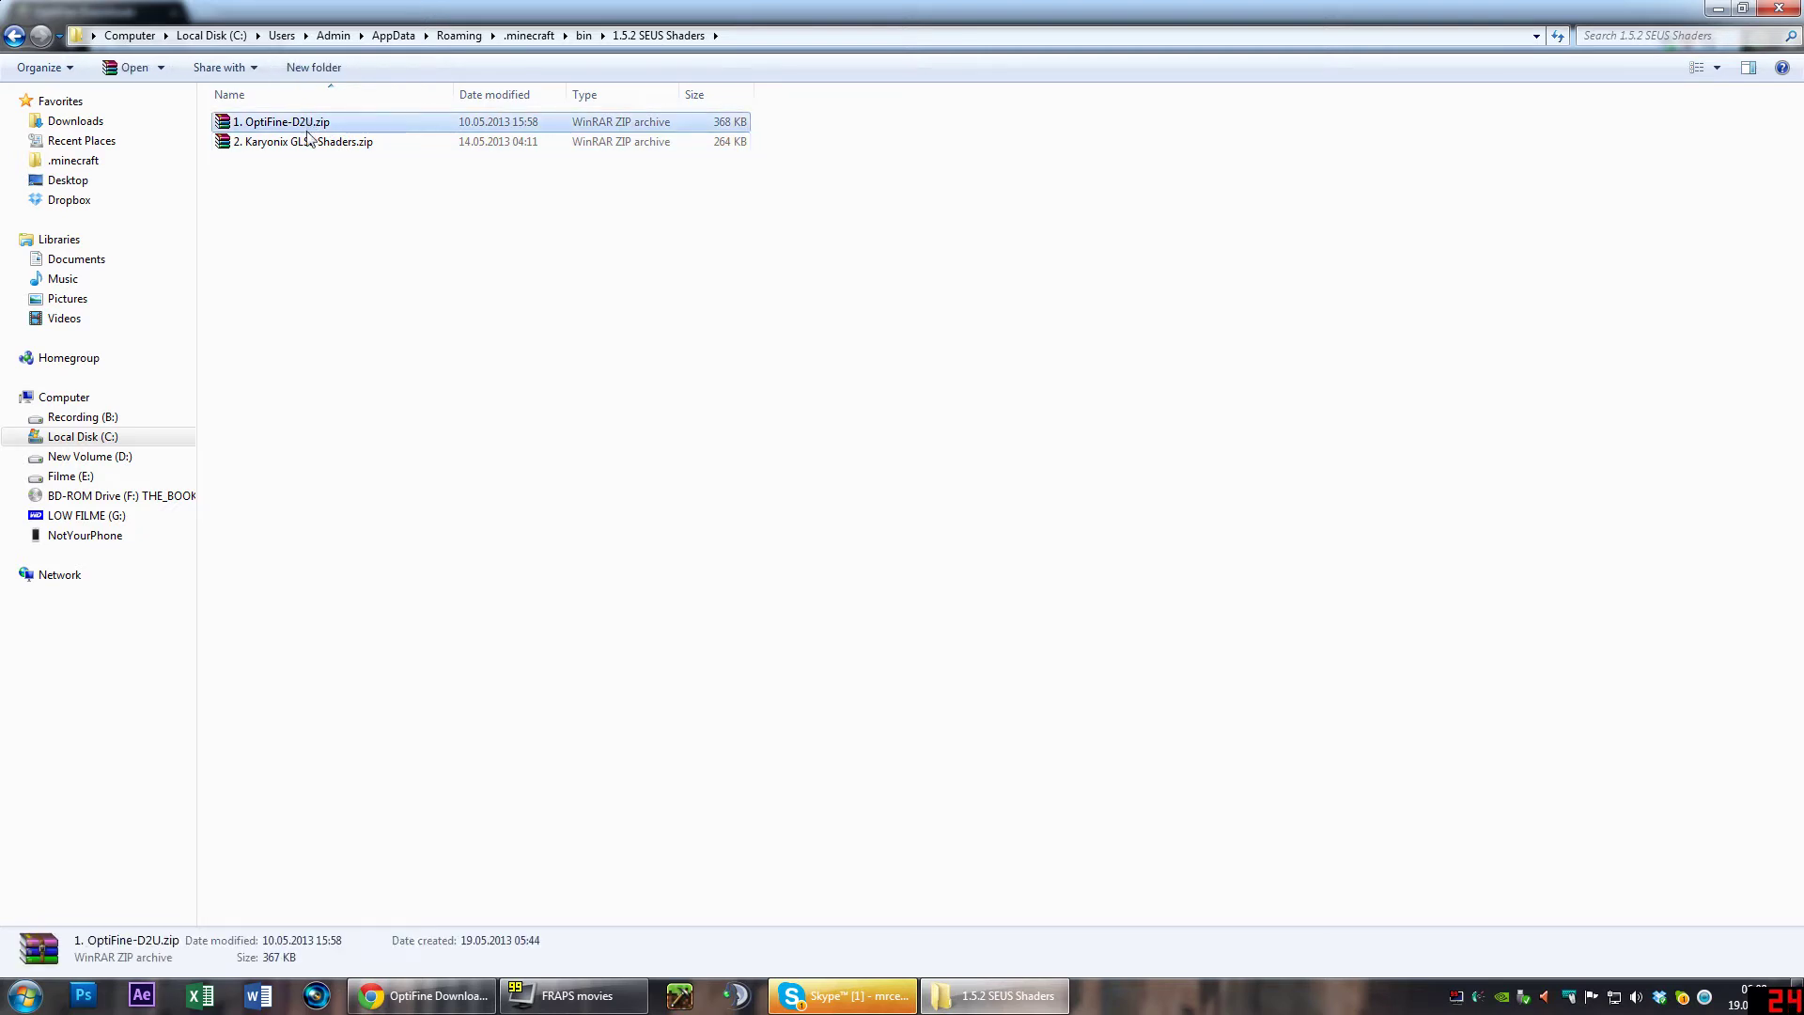
{"action": "right_click", "coordinate": [314, 125]}
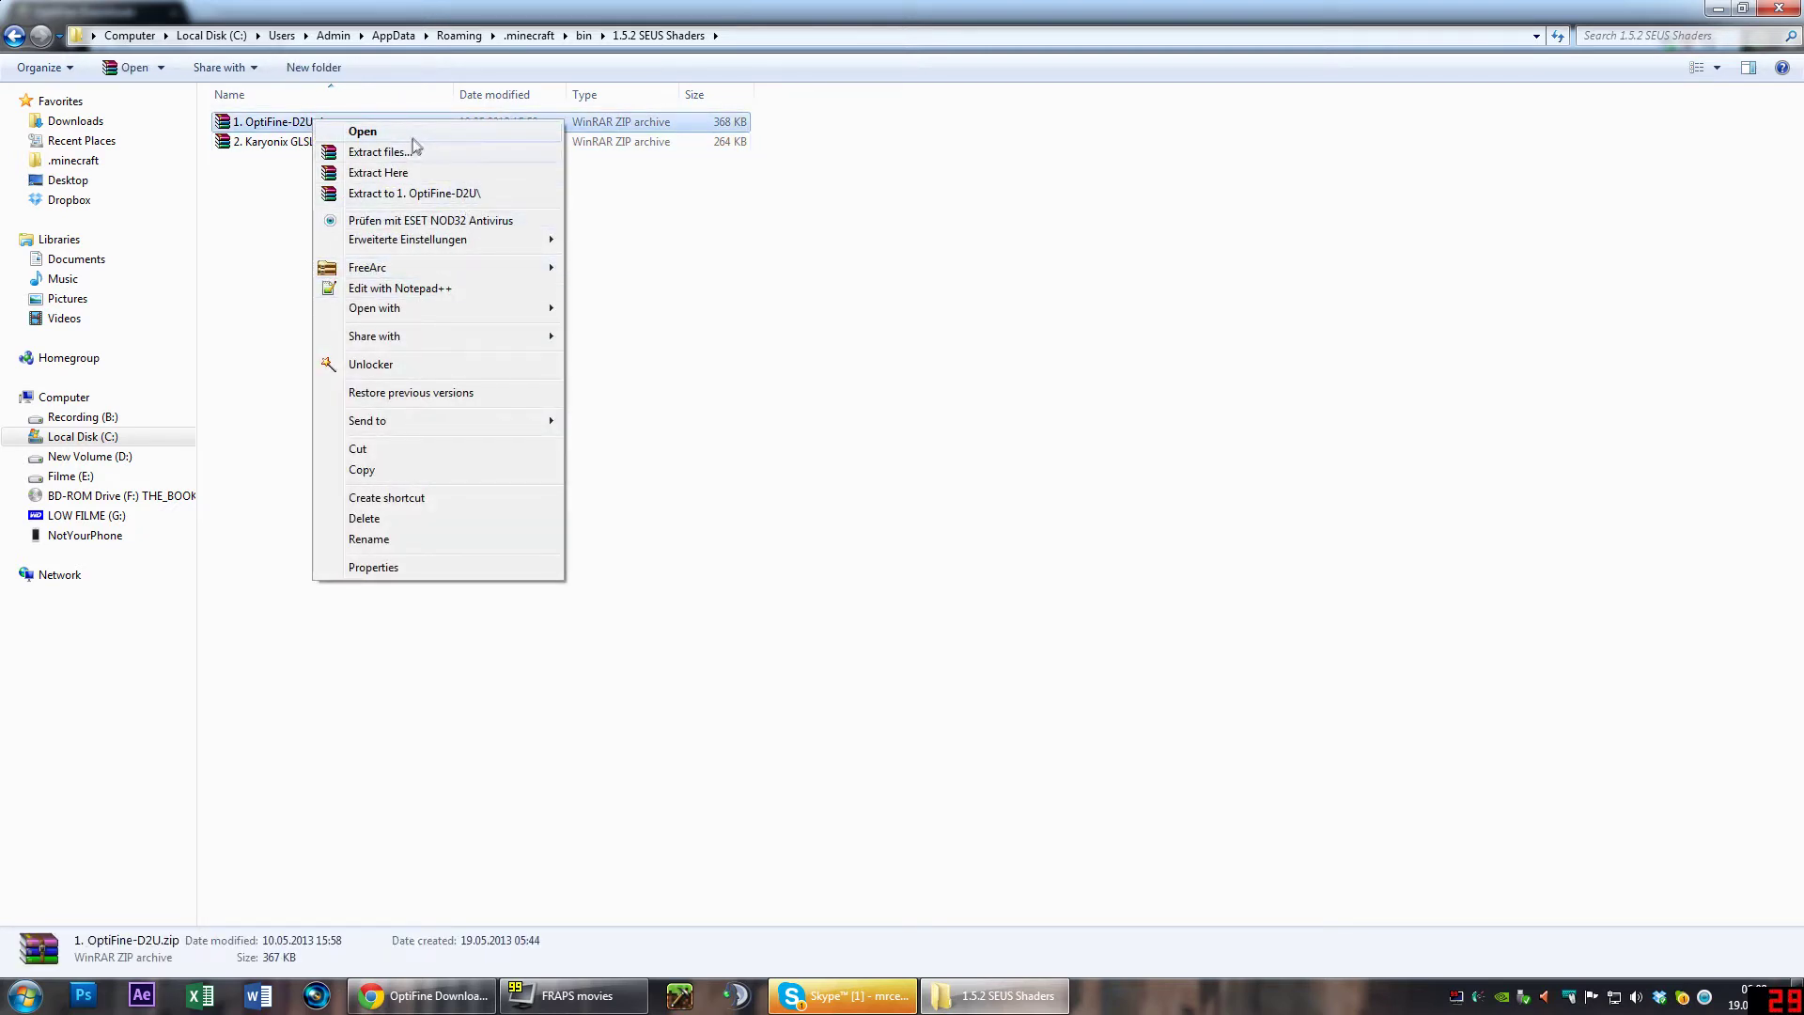
{"action": "left_click", "coordinate": [410, 137]}
{"action": "left_click_drag", "start_coordinate": [1148, 26], "coordinate": [658, 28]}
Return to the bin folder and open minecraft.jar in WinRAR
{"action": "left_click", "coordinate": [355, 192]}
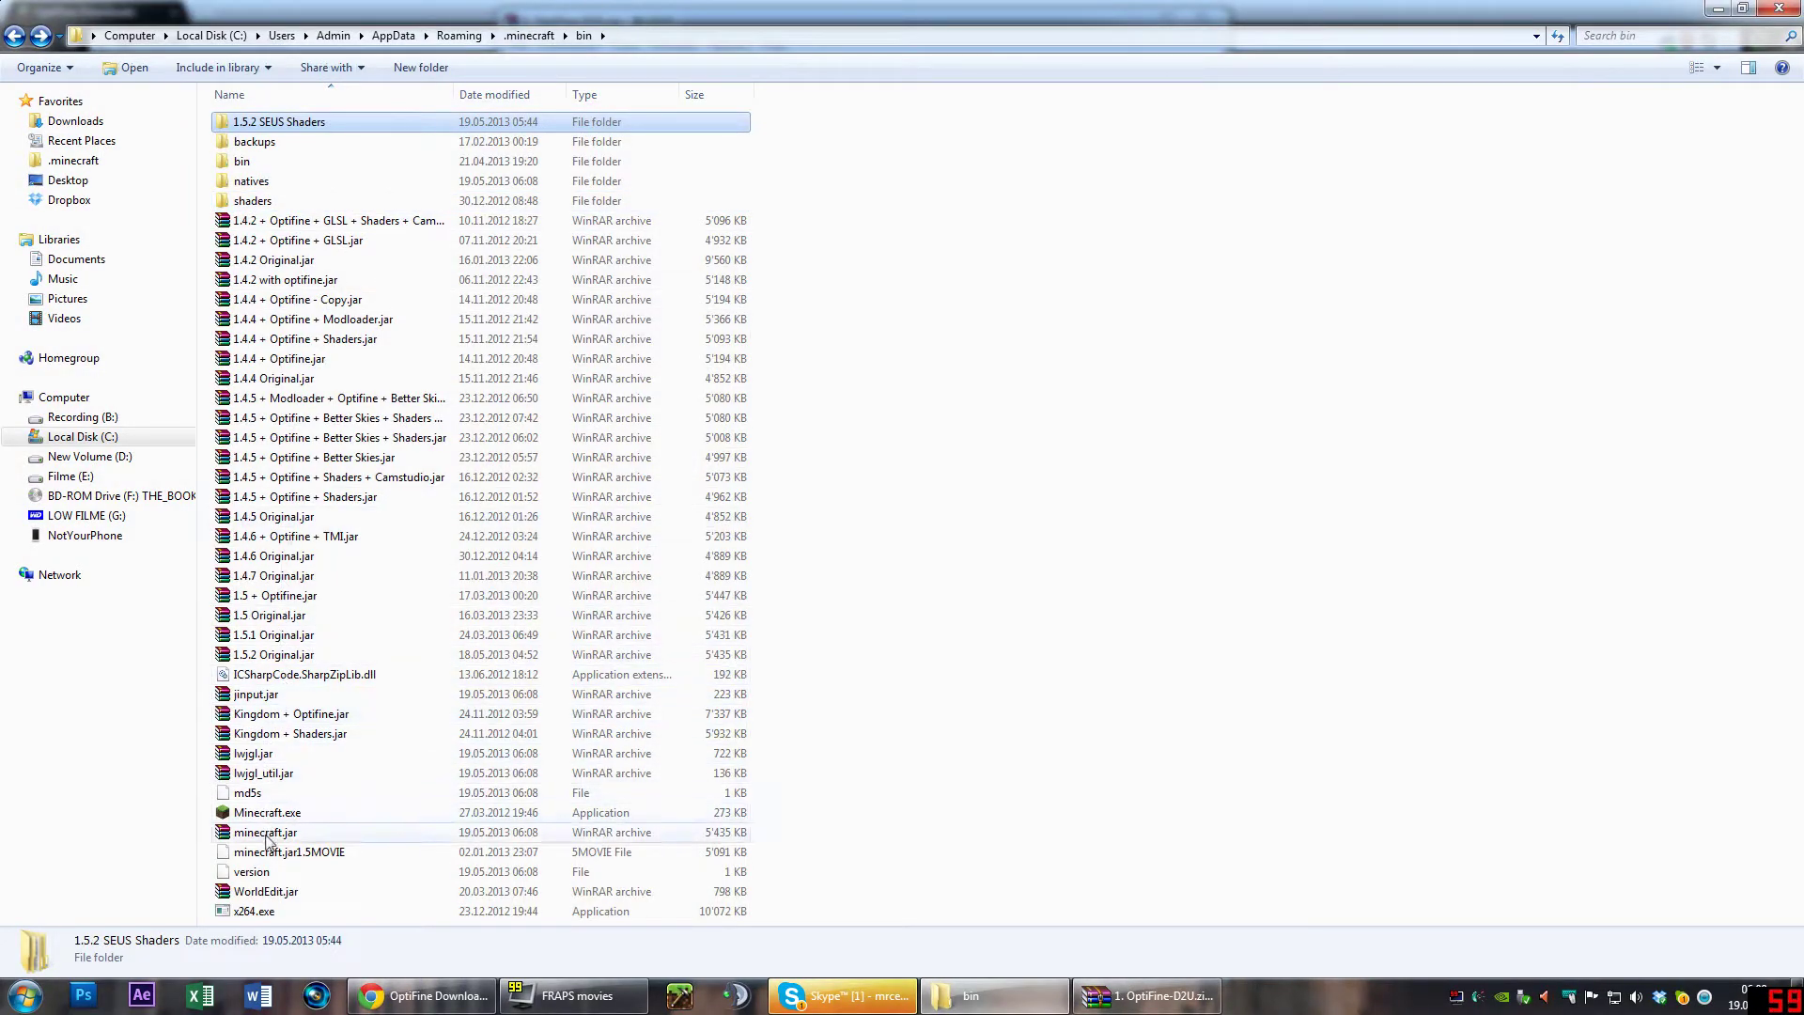
{"action": "left_click", "coordinate": [267, 835]}
{"action": "right_click", "coordinate": [268, 836]}
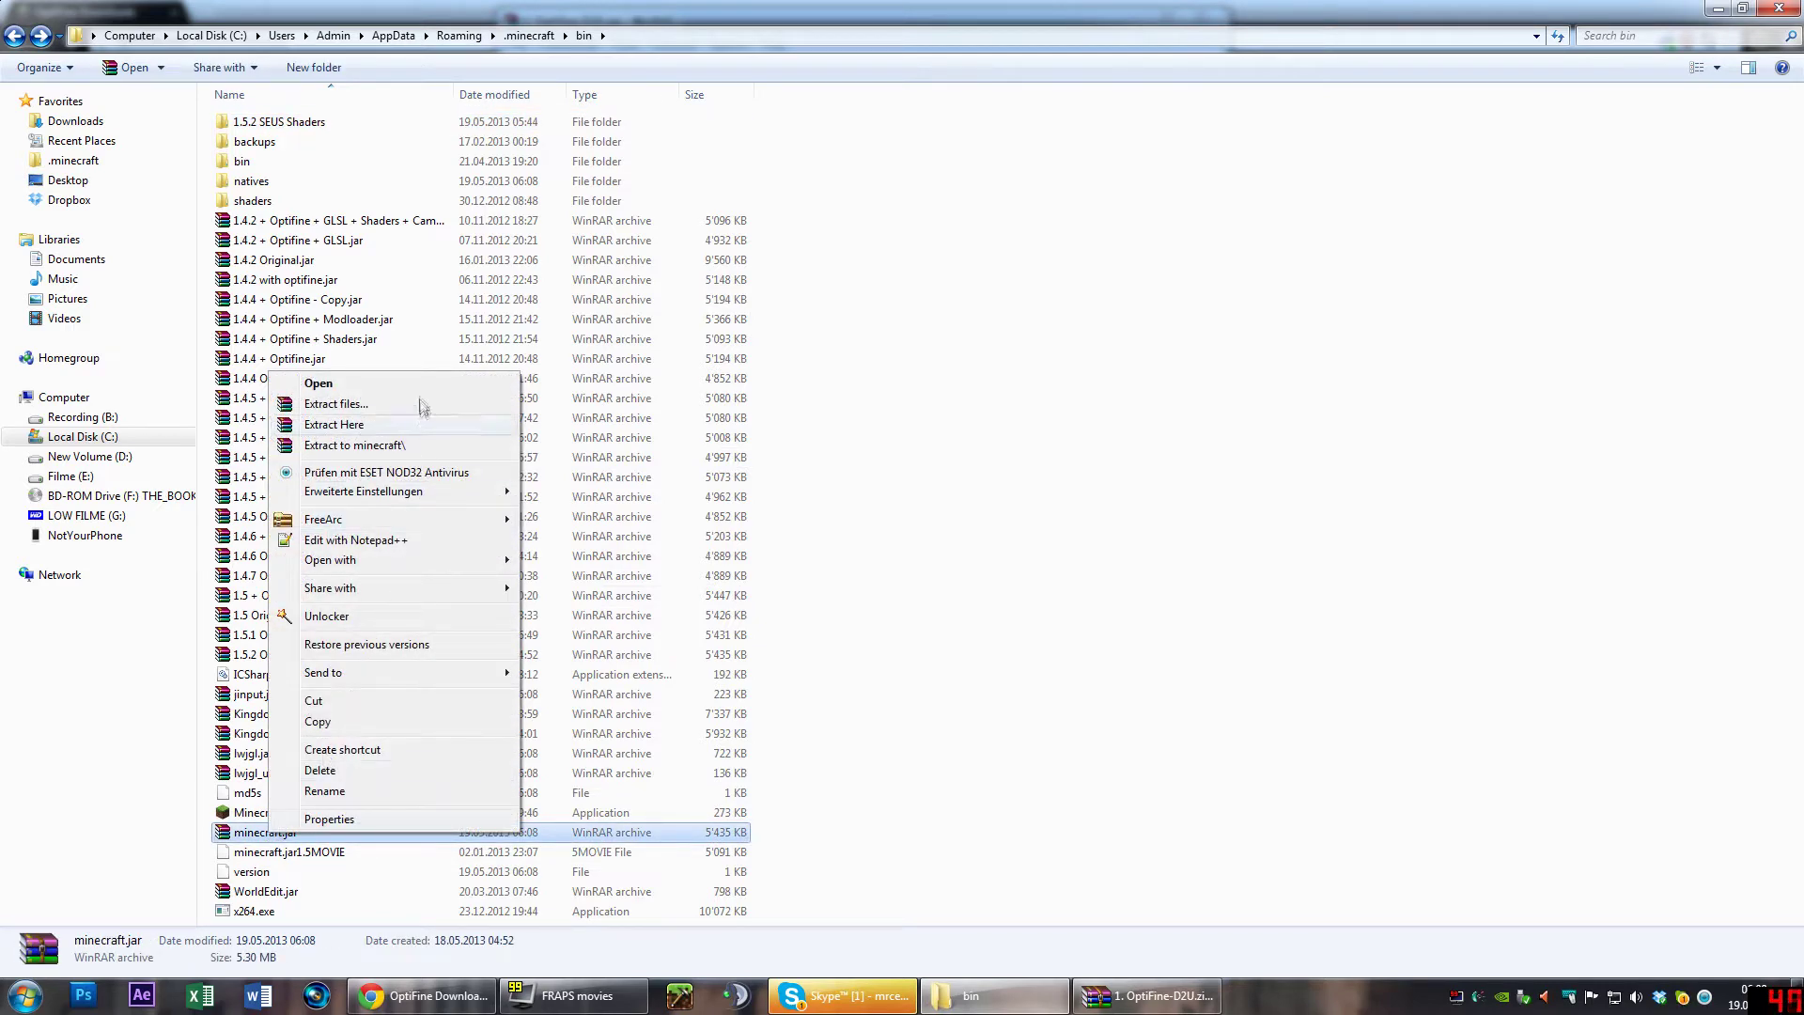
{"action": "left_click", "coordinate": [425, 381]}
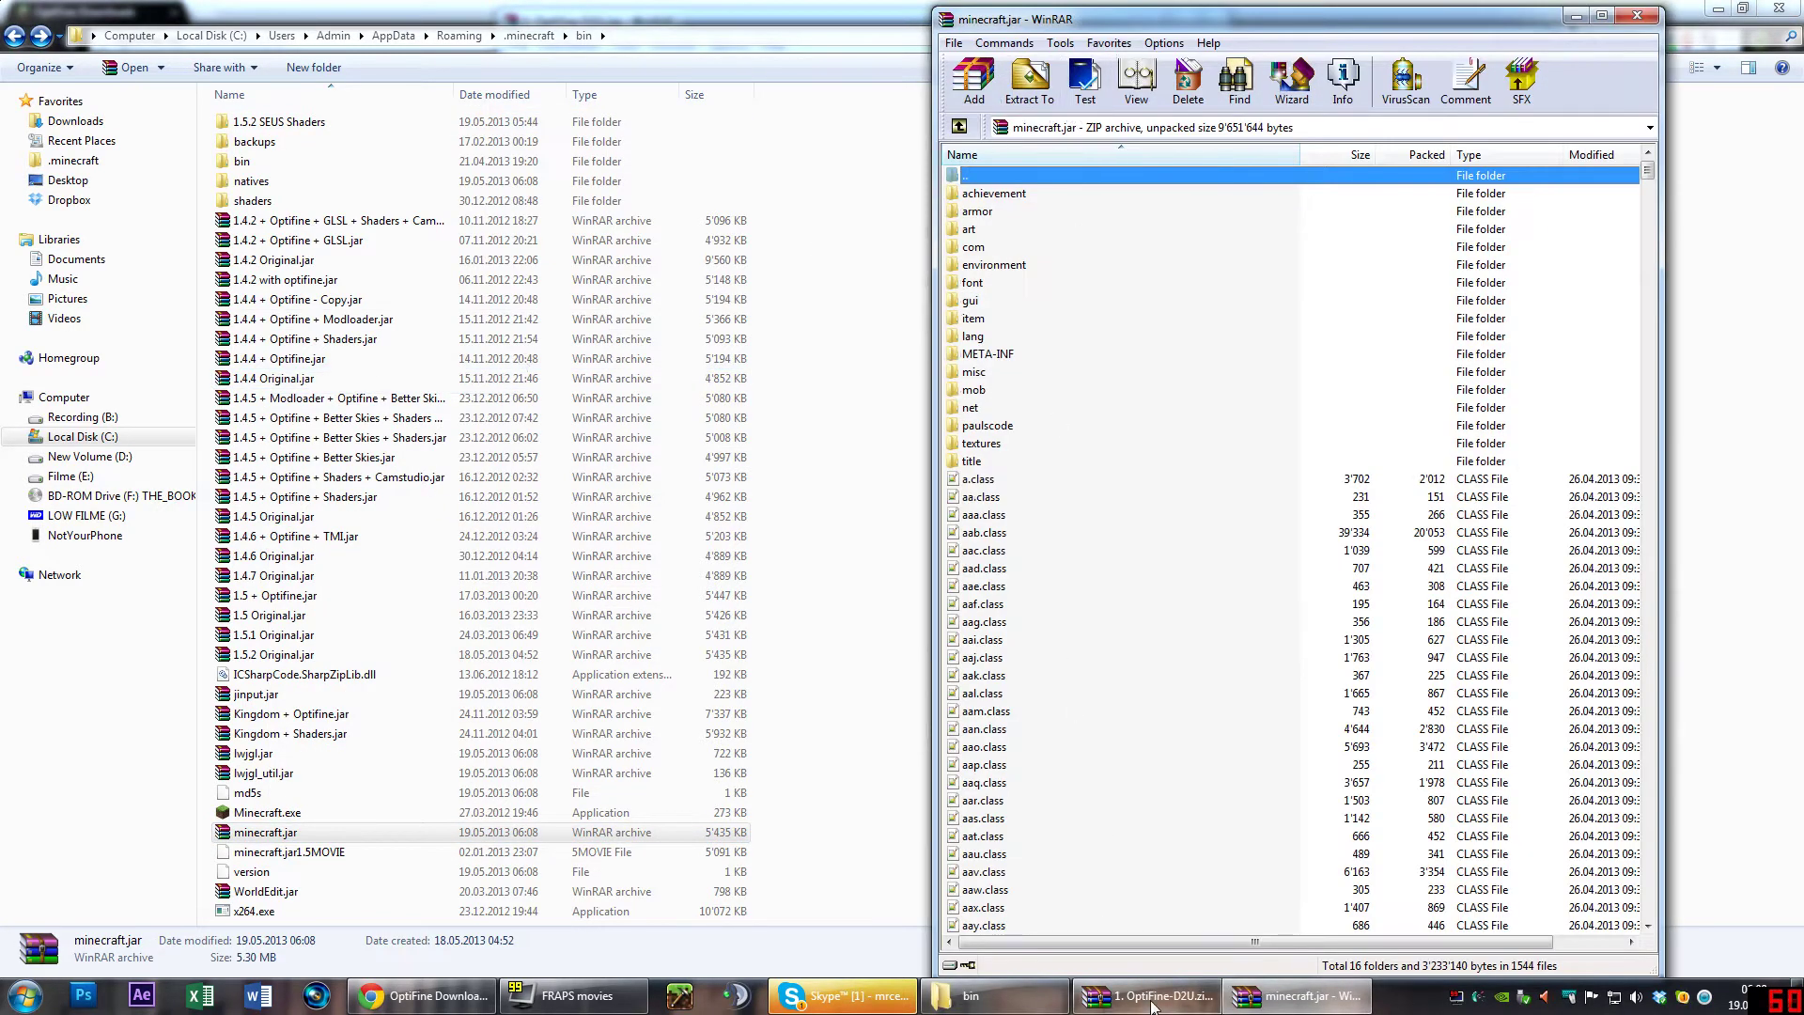
Arrange the OptiFine-D2U.zip and minecraft.jar archive windows side by side
{"action": "left_click", "coordinate": [1153, 1005]}
{"action": "left_click_drag", "start_coordinate": [1094, 26], "coordinate": [765, 24]}
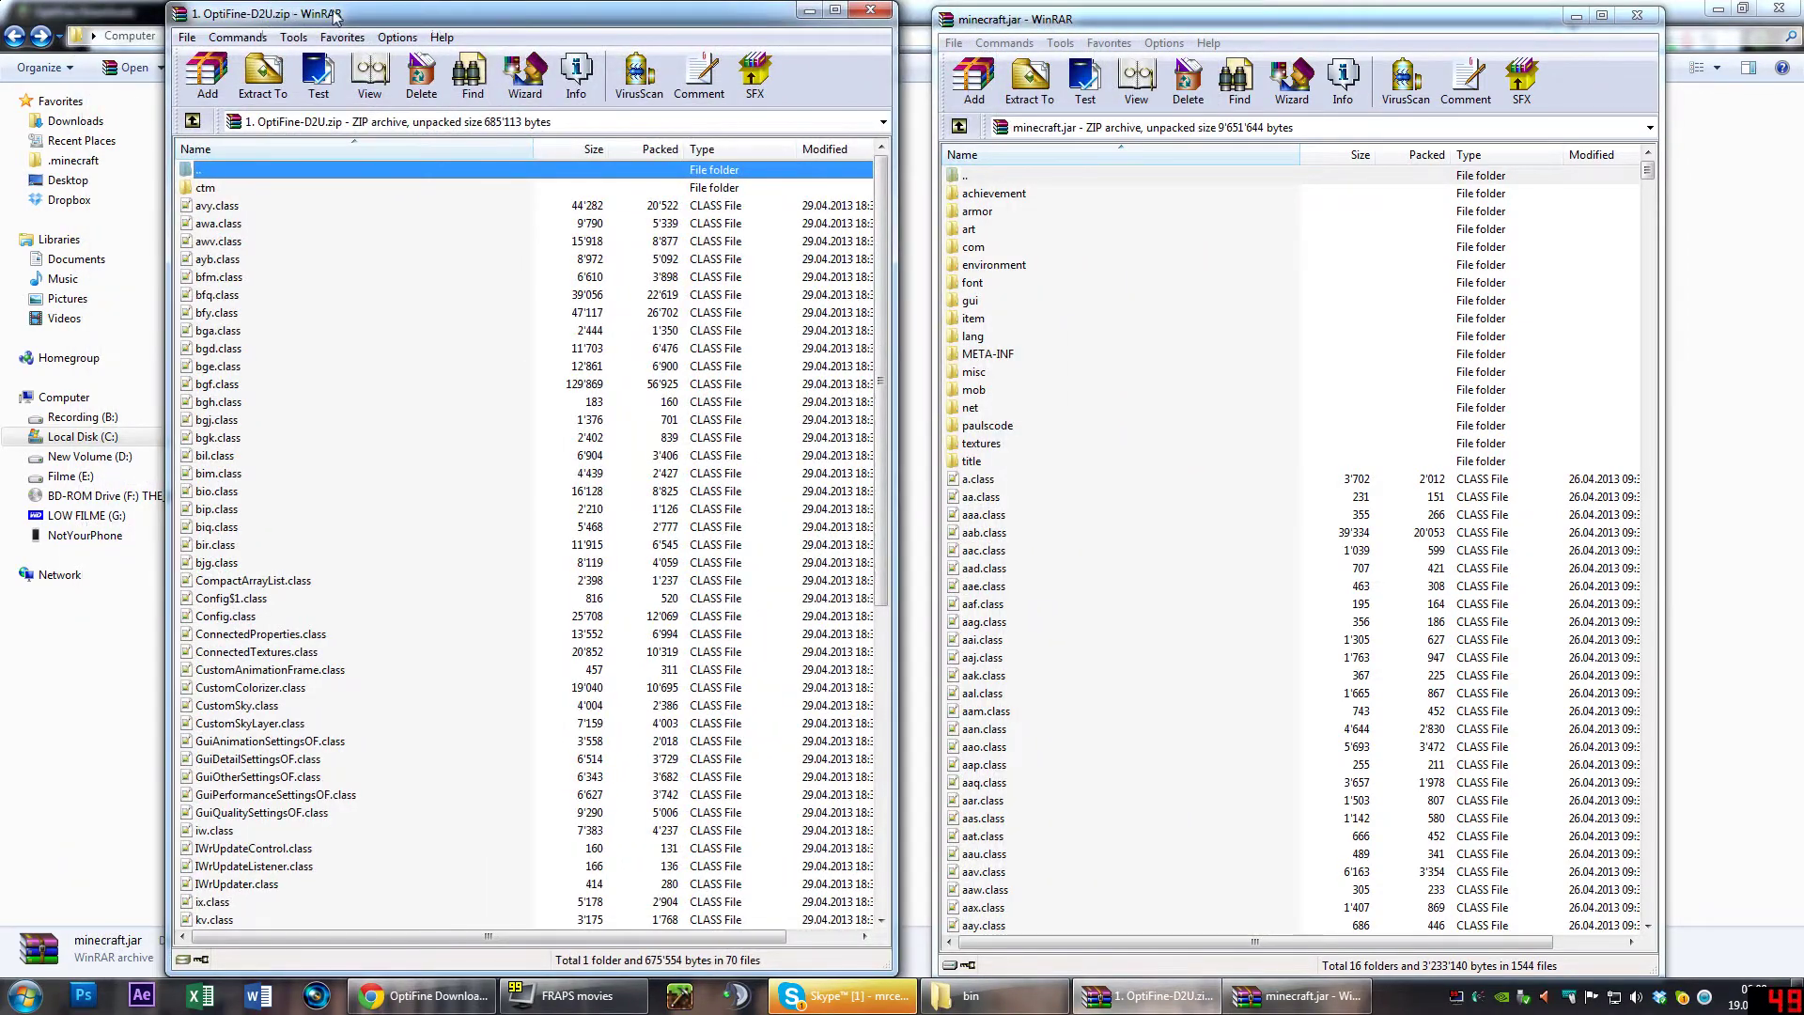
{"action": "left_click_drag", "start_coordinate": [1091, 27], "coordinate": [1101, 26]}
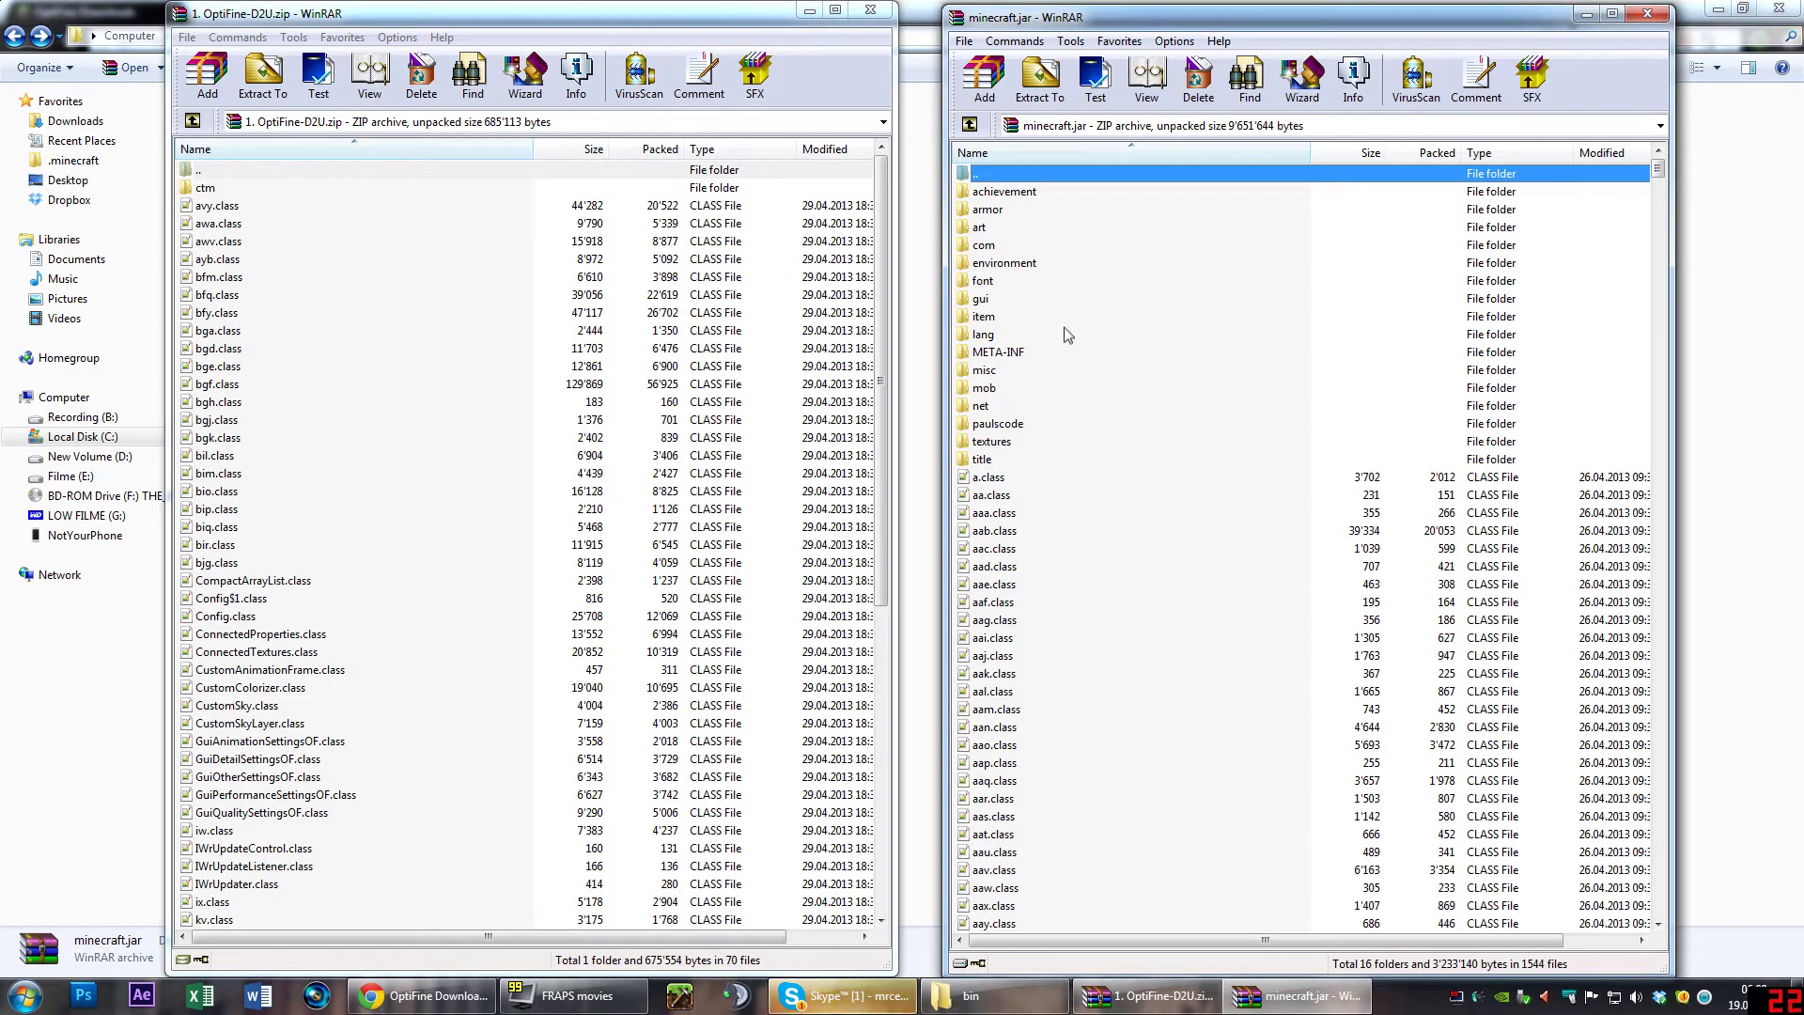
Delete the META-INF folder from minecraft.jar
{"action": "left_click", "coordinate": [1022, 353]}
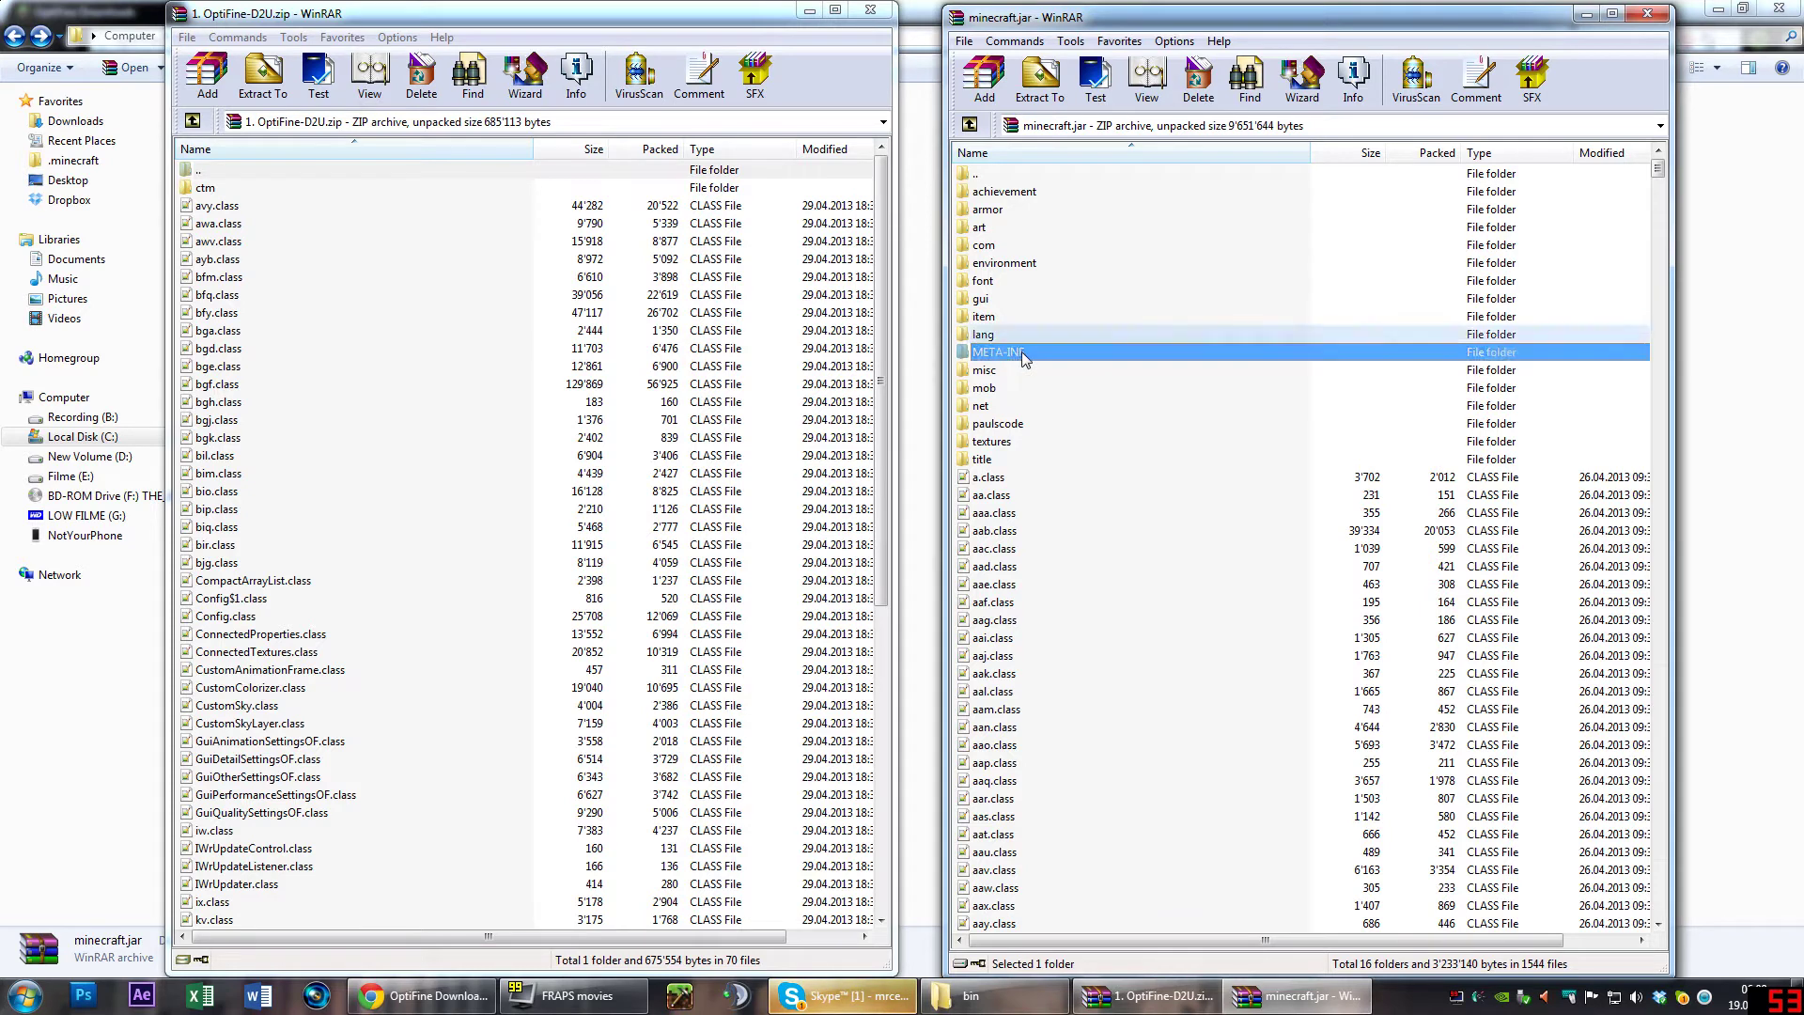
{"action": "key", "text": "Delete"}
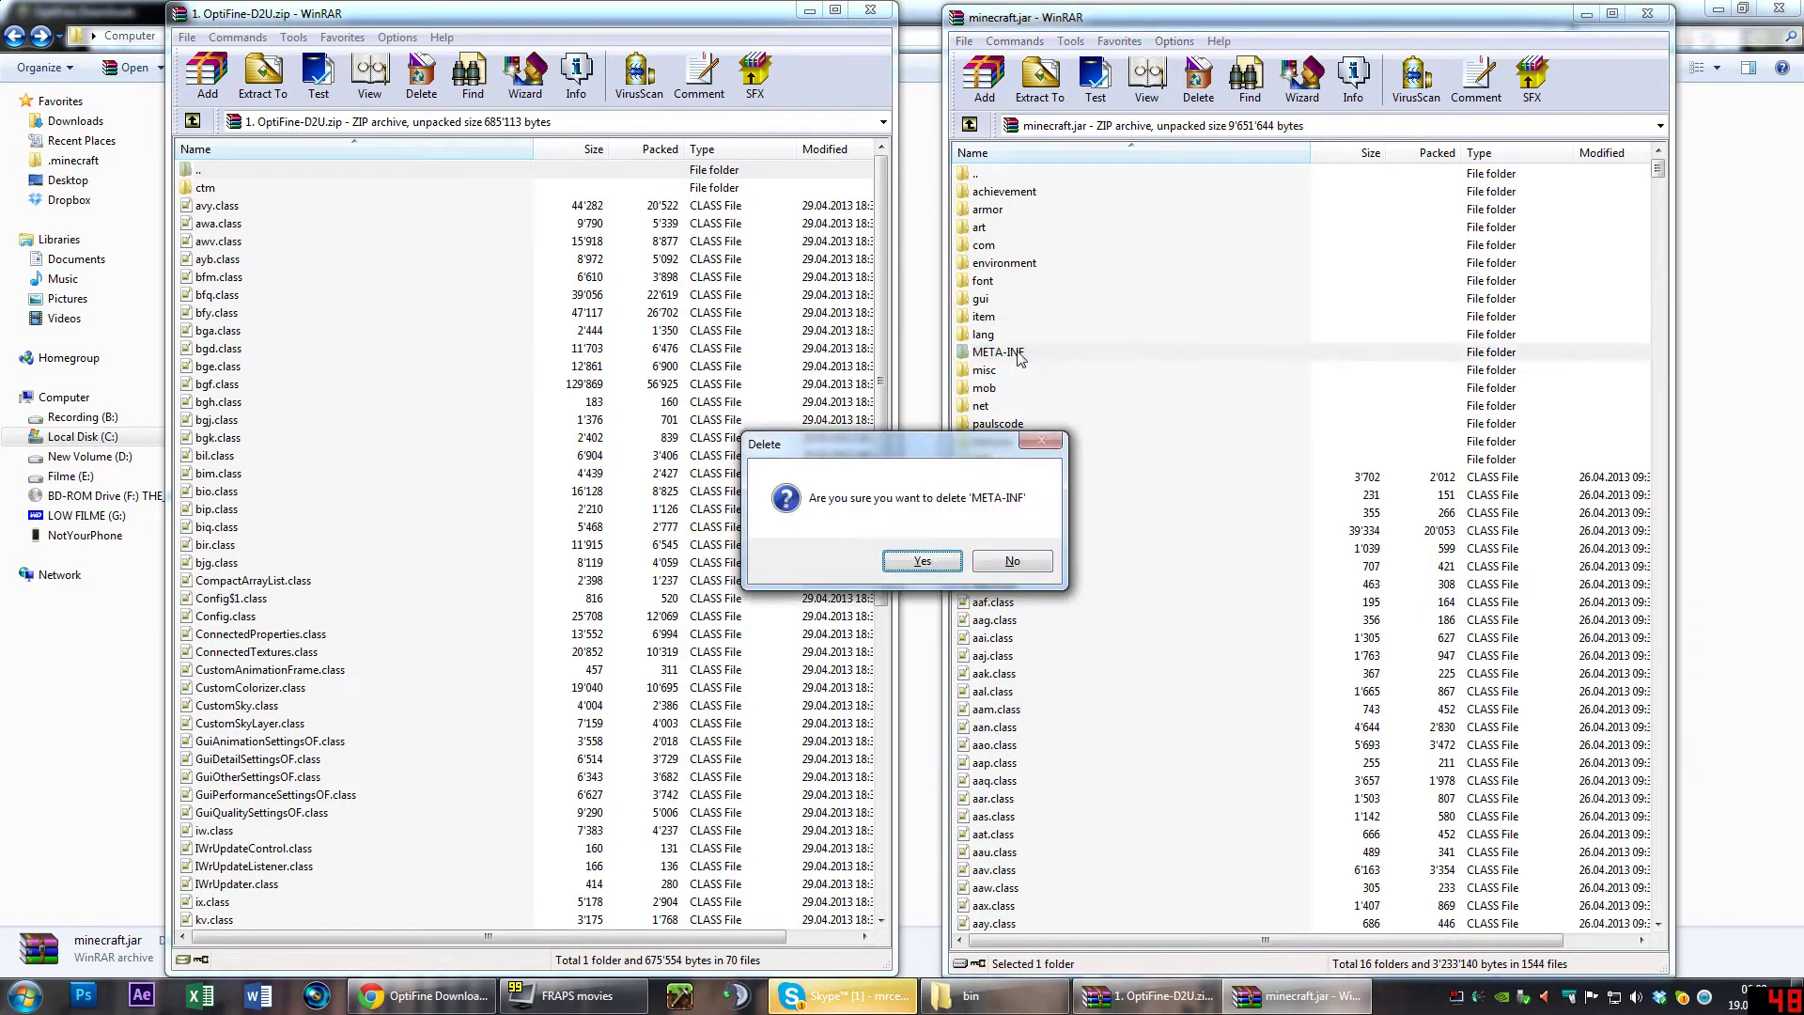
{"action": "key", "text": "Return"}
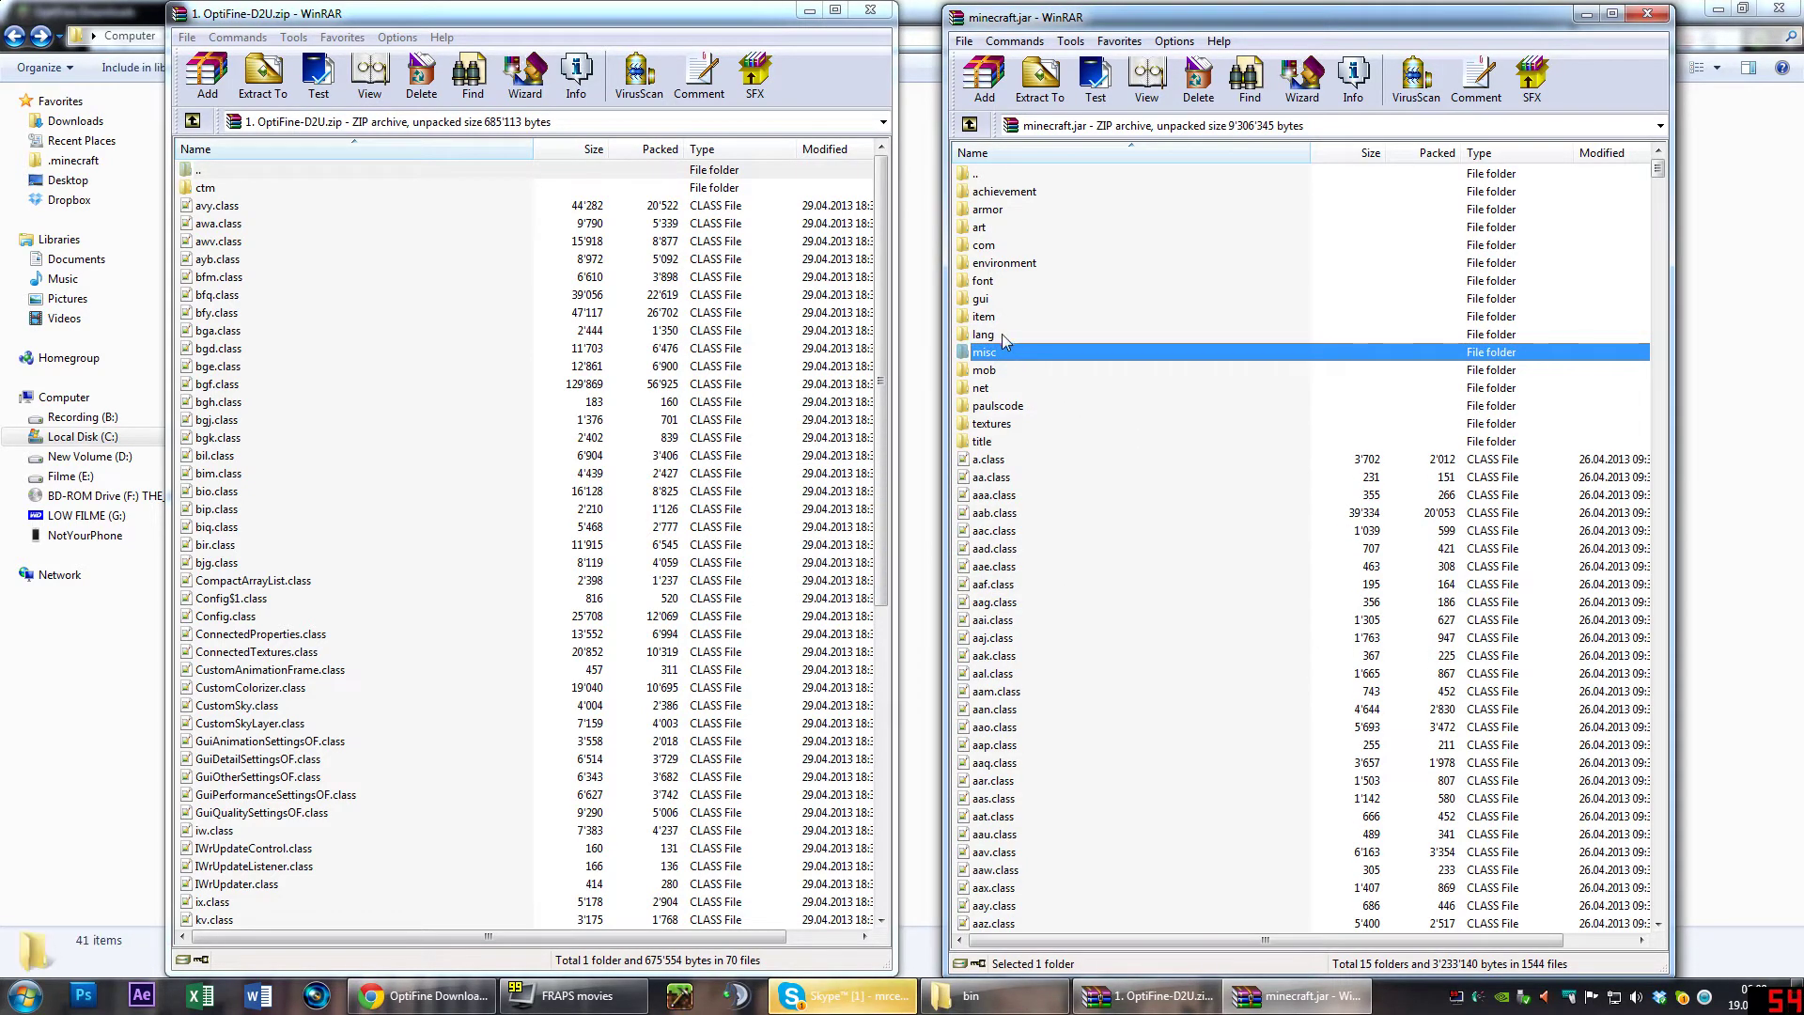
Copy all contents of the OptiFine archive into minecraft.jar with ZIP format, normal compression and the add-and-replace update mode
{"action": "left_click", "coordinate": [387, 242]}
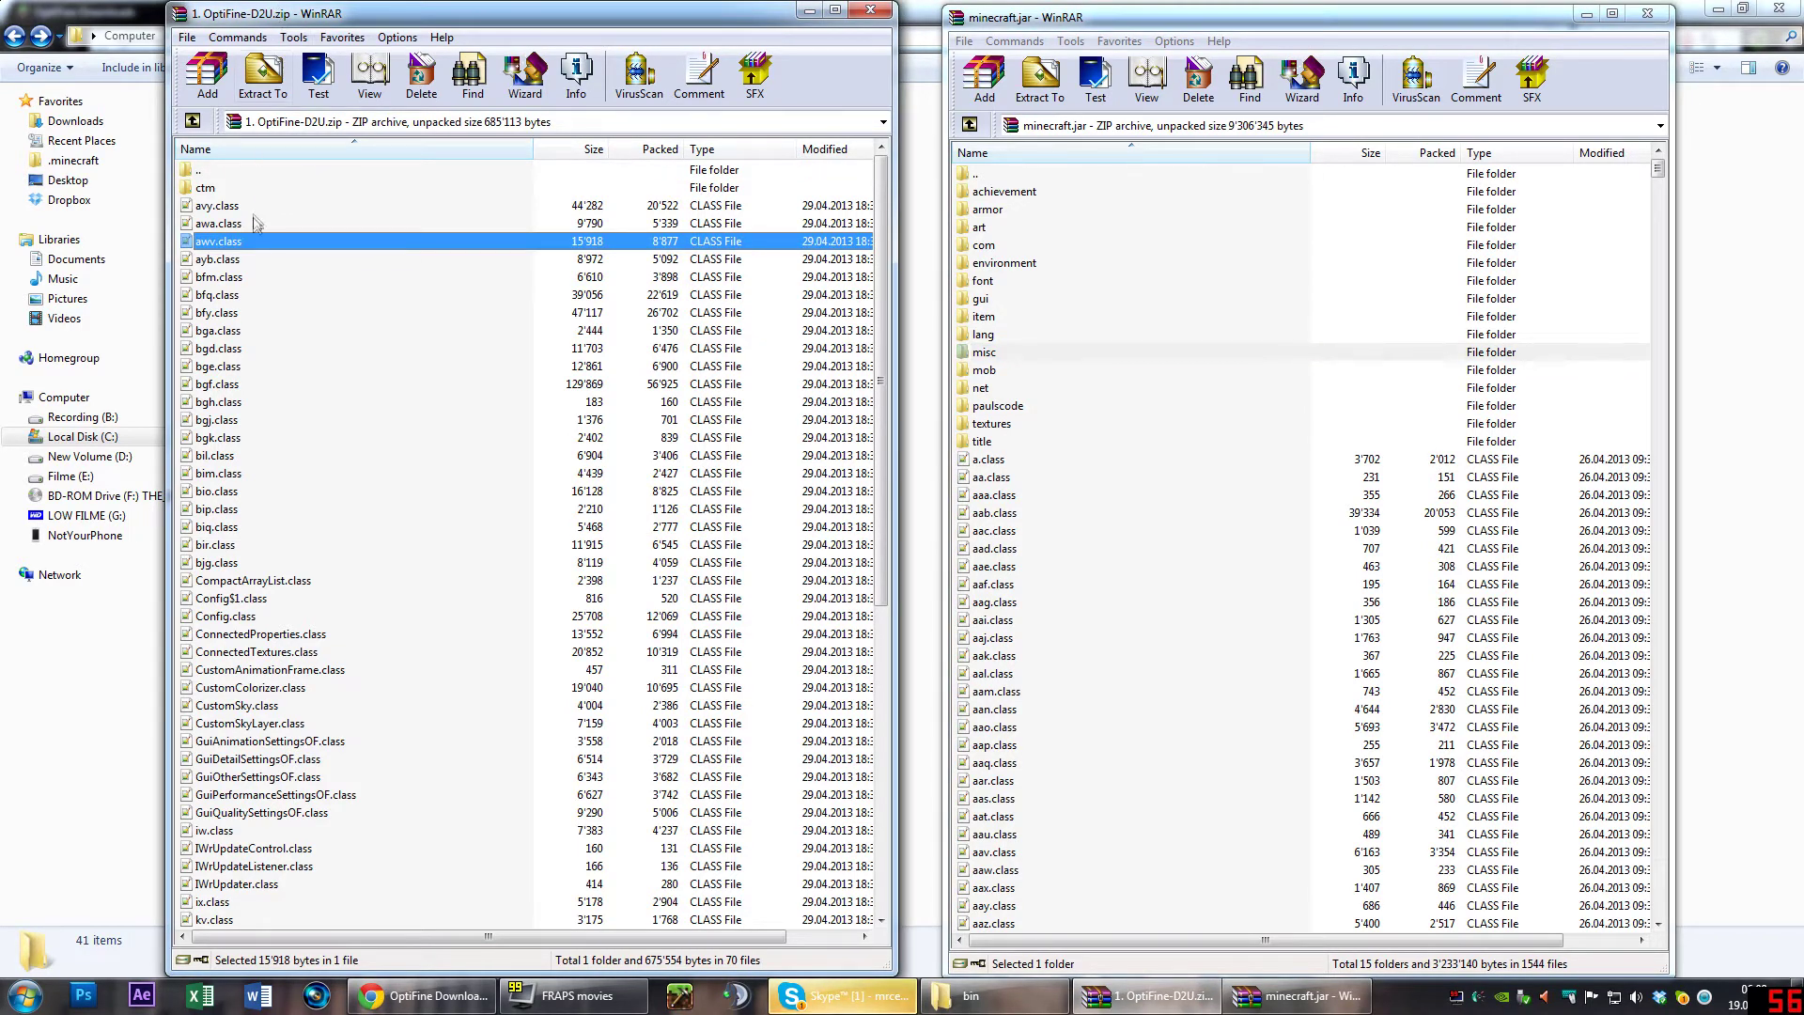
{"action": "key", "text": "ctrl+a"}
{"action": "left_click_drag", "start_coordinate": [214, 231], "coordinate": [1106, 571]}
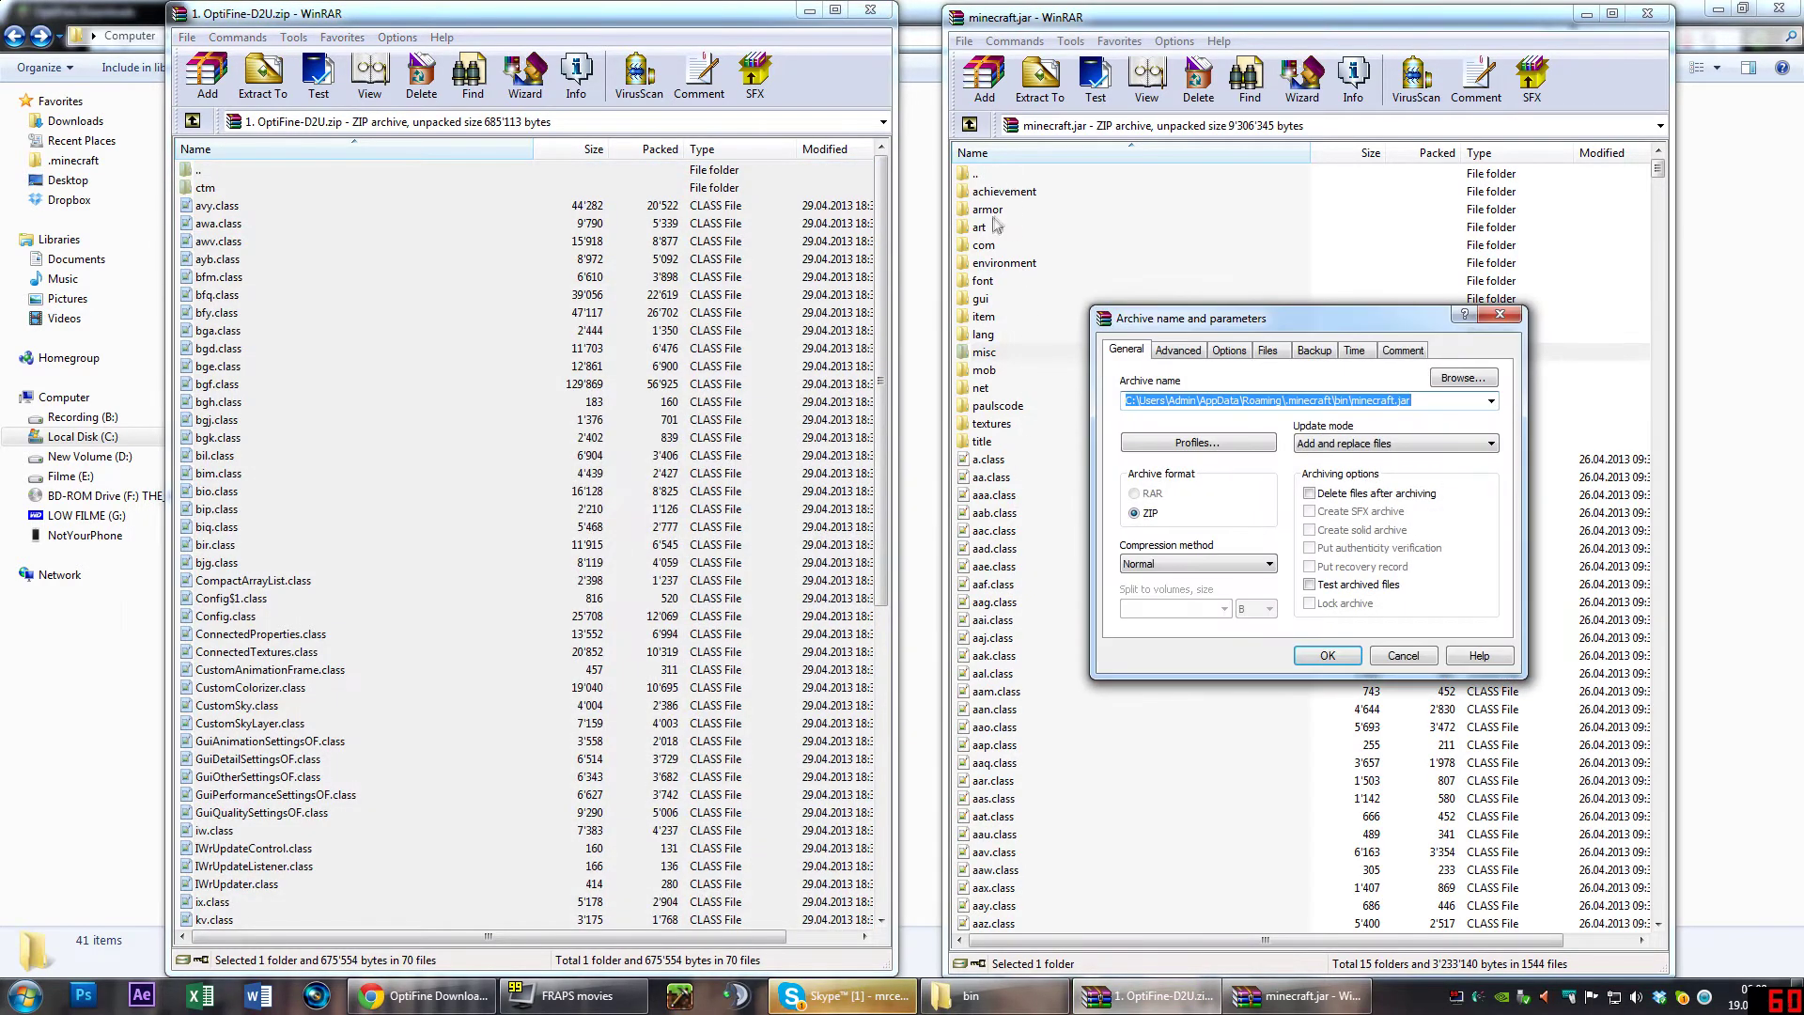
{"action": "left_click", "coordinate": [1328, 655]}
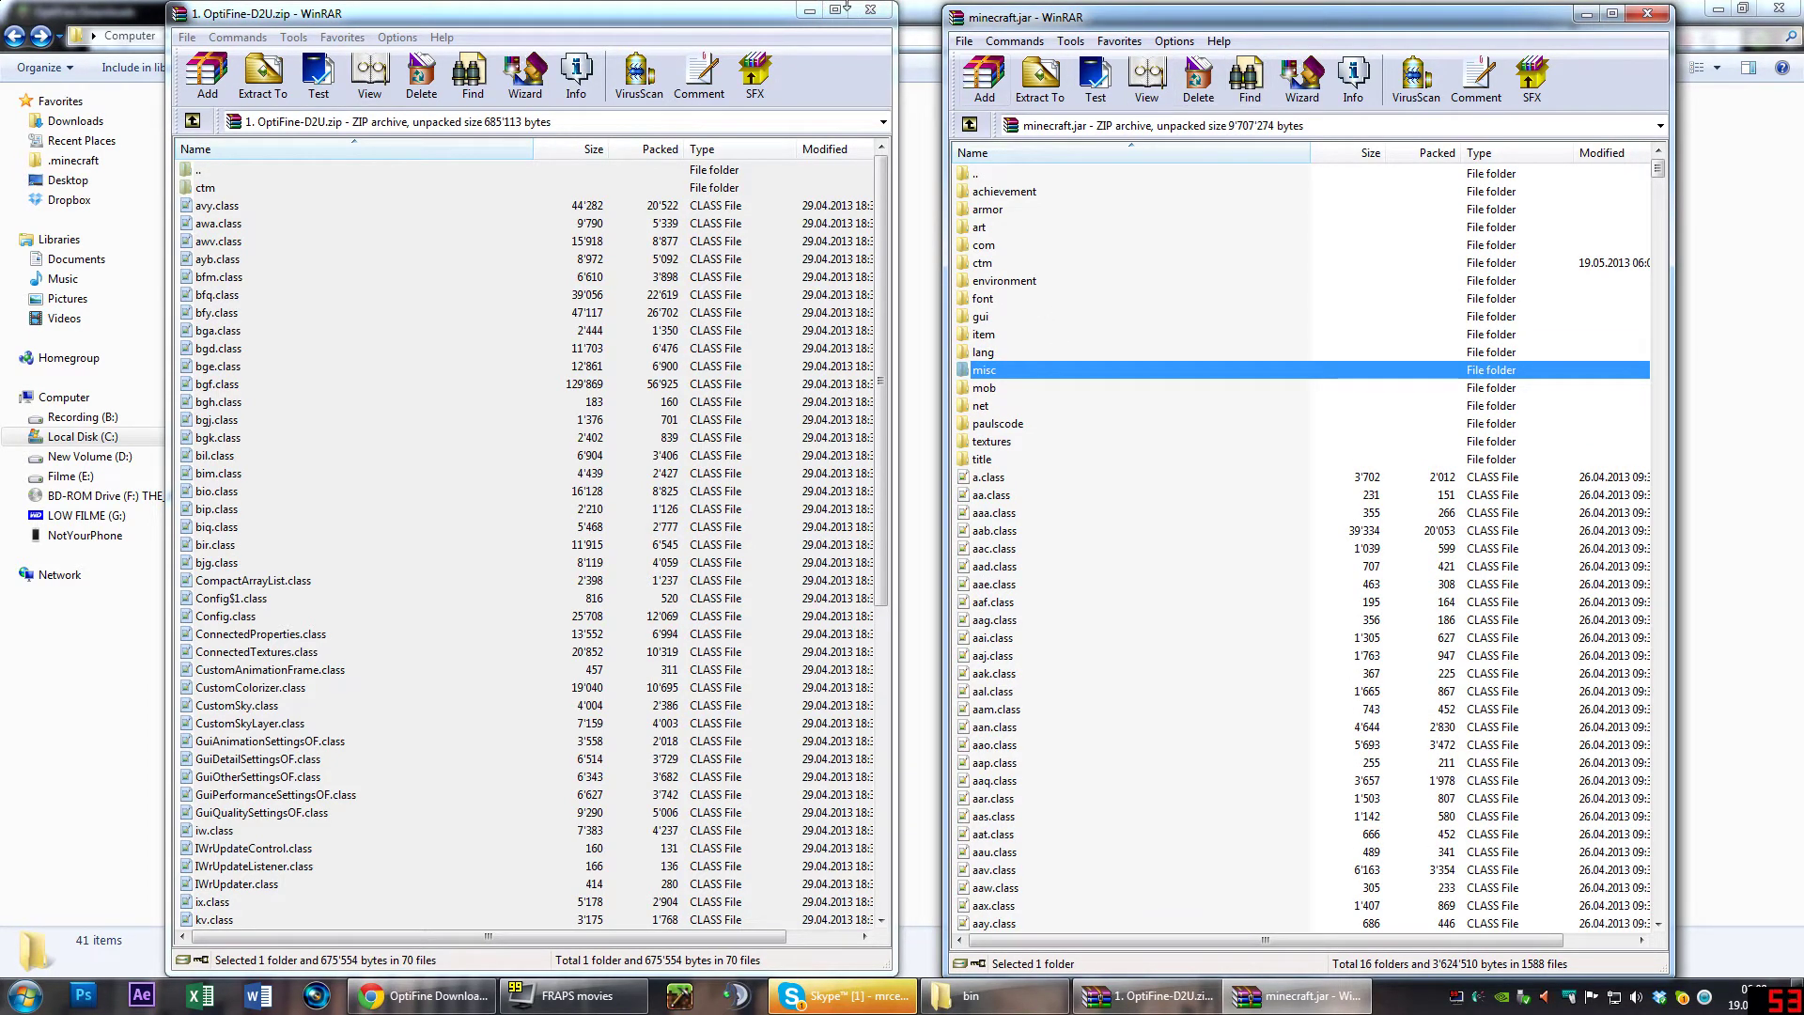
Close the OptiFine archive and open 2. Karyonix GLSL Shaders.zip from the 1.5.2 SEUS Shaders folder
{"action": "left_click", "coordinate": [861, 13]}
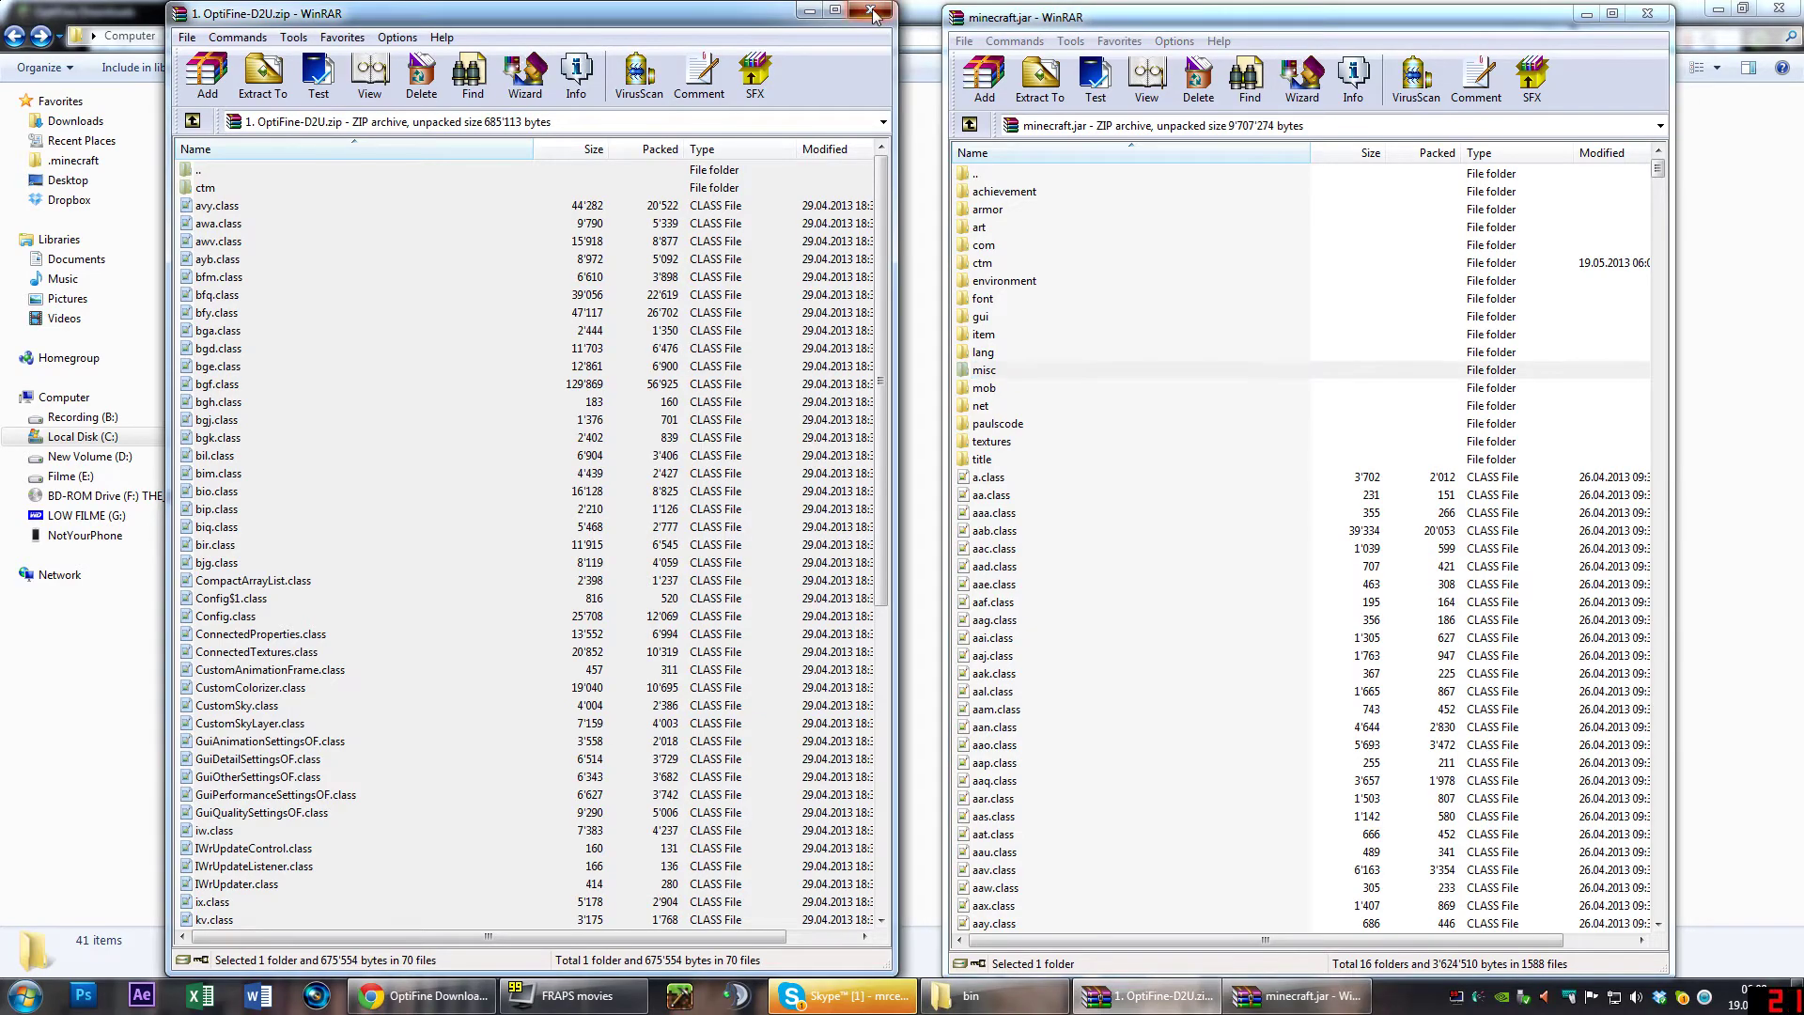
{"action": "left_click", "coordinate": [872, 13]}
{"action": "double_click", "coordinate": [282, 120]}
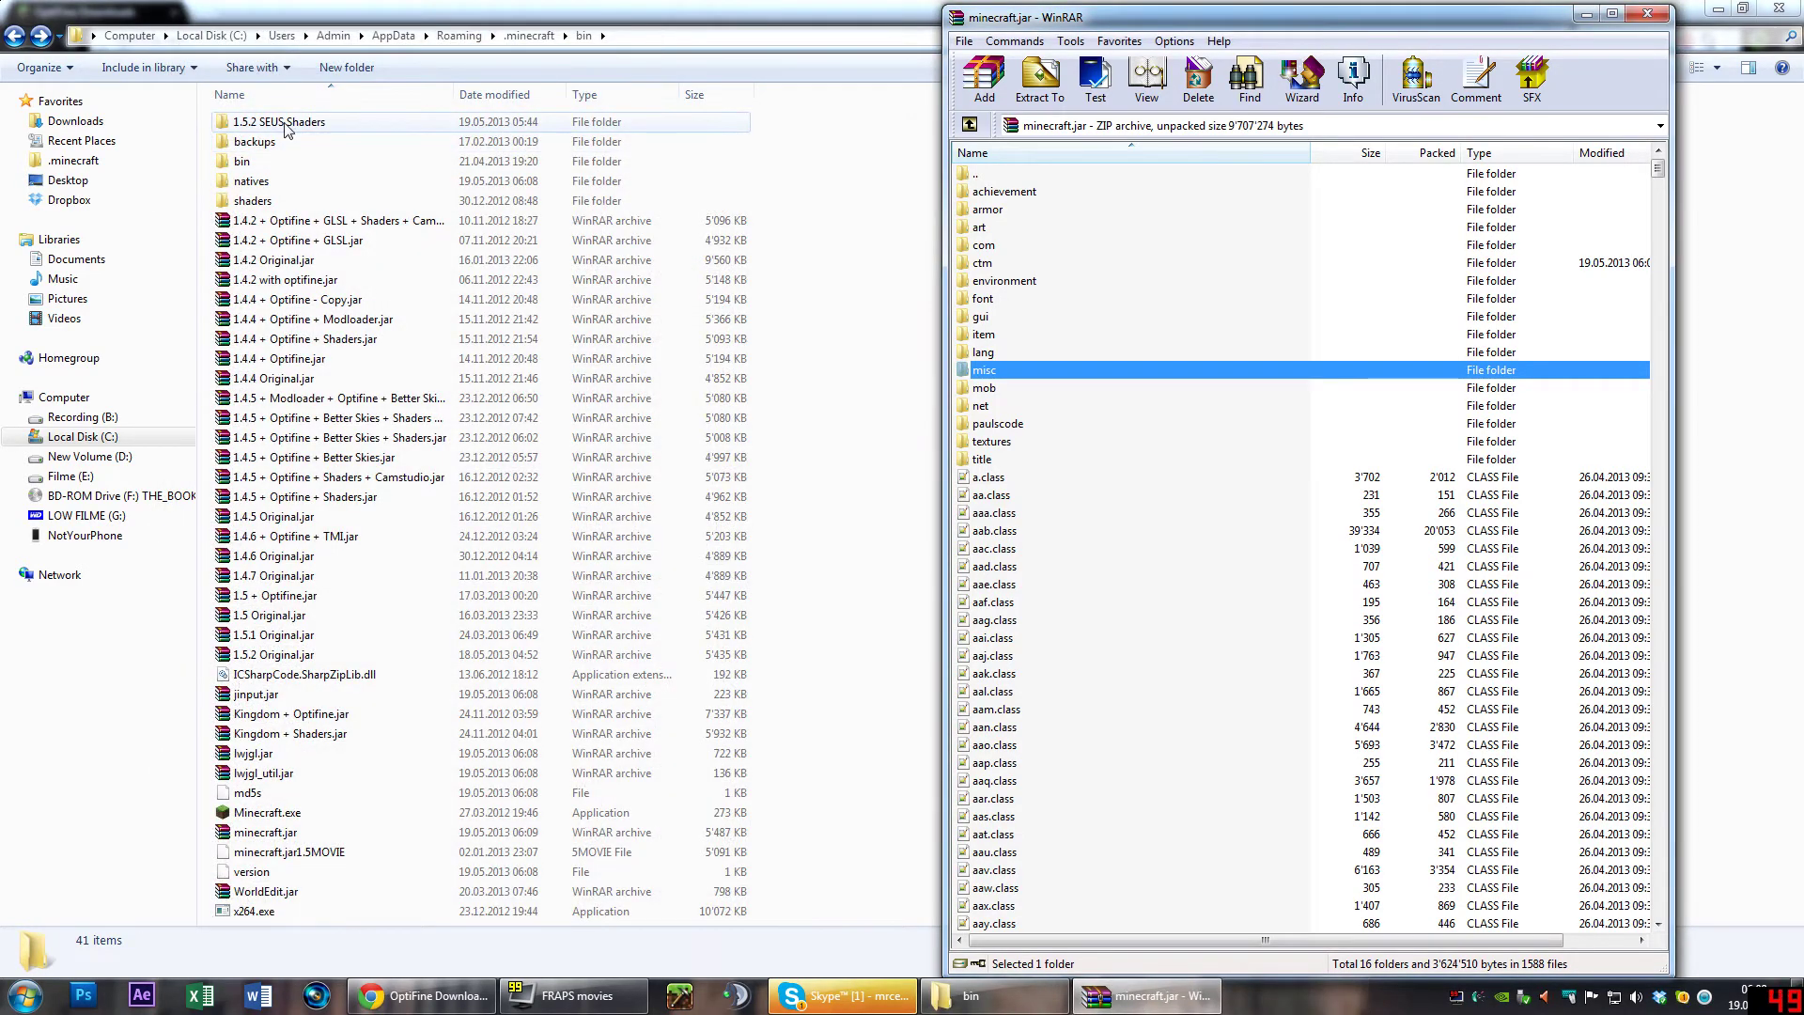
{"action": "double_click", "coordinate": [278, 143]}
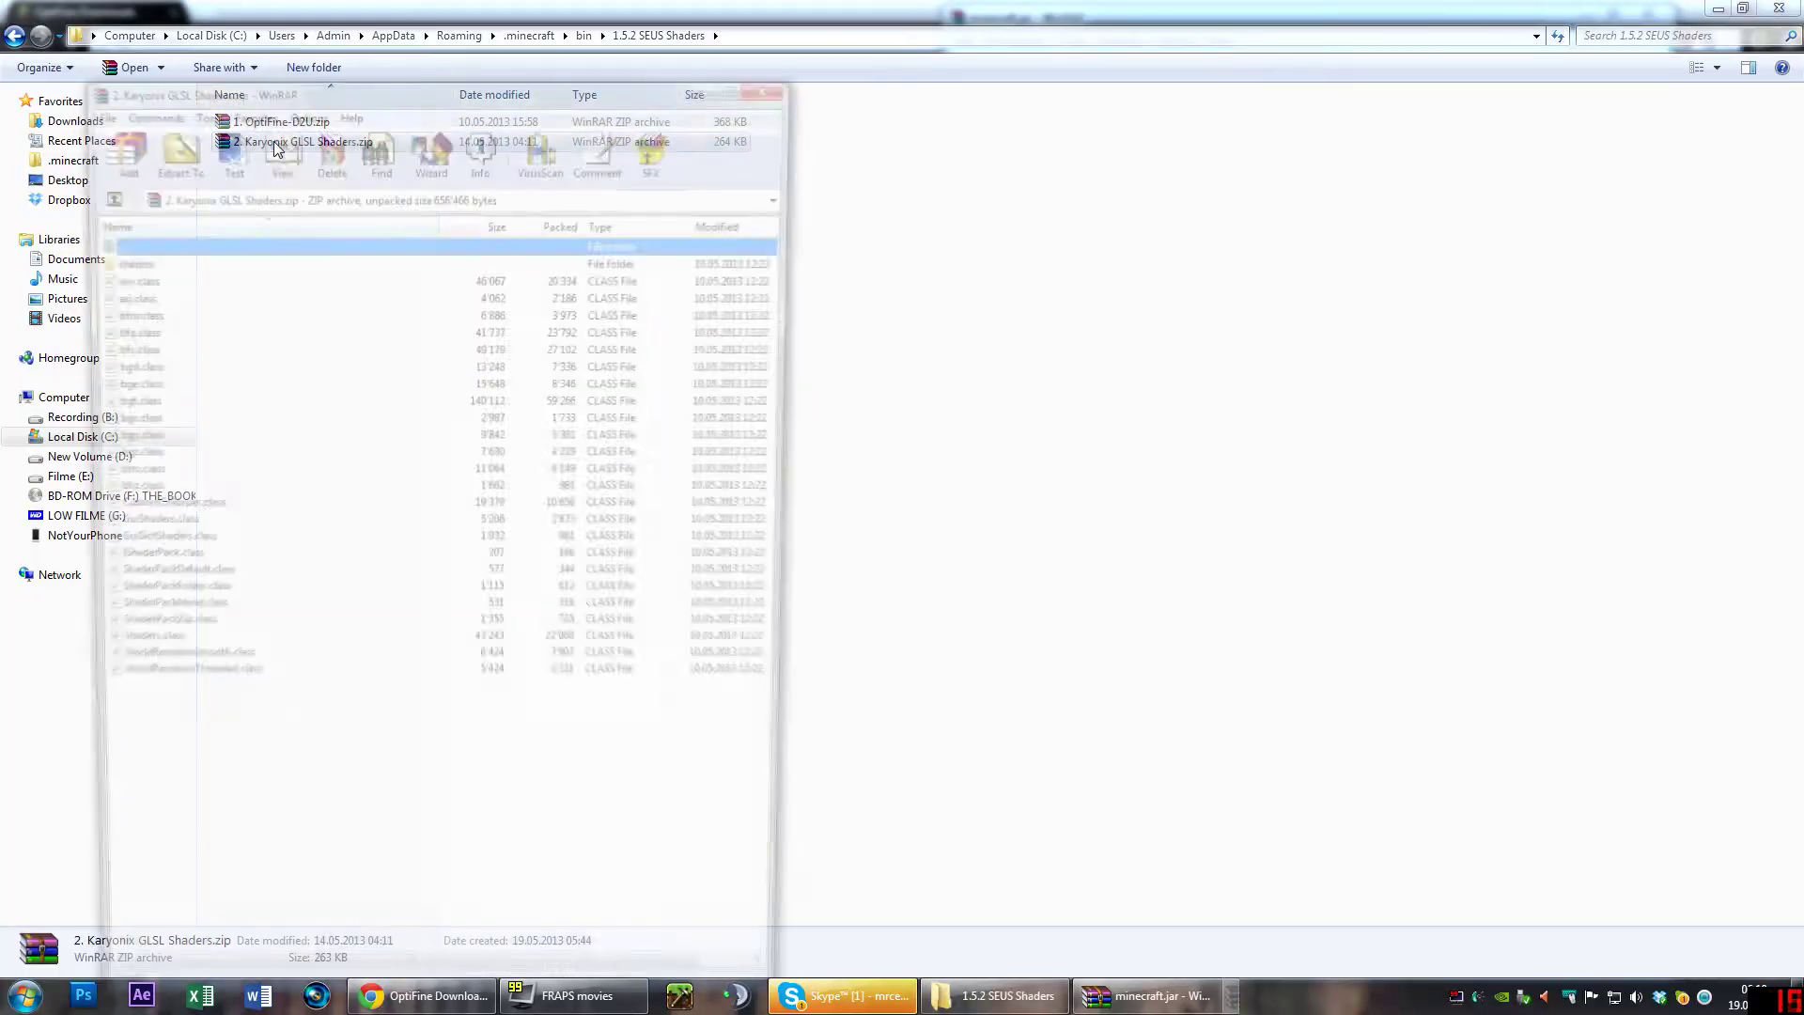
Copy all contents of the Karyonix GLSL Shaders archive into minecraft.jar with ZIP format, normal compression and the add-and-replace update mode
{"action": "left_click", "coordinate": [1146, 995]}
{"action": "left_click_drag", "start_coordinate": [526, 808], "coordinate": [146, 255]}
{"action": "left_click_drag", "start_coordinate": [256, 427], "coordinate": [1232, 658]}
{"action": "key", "text": "Return"}
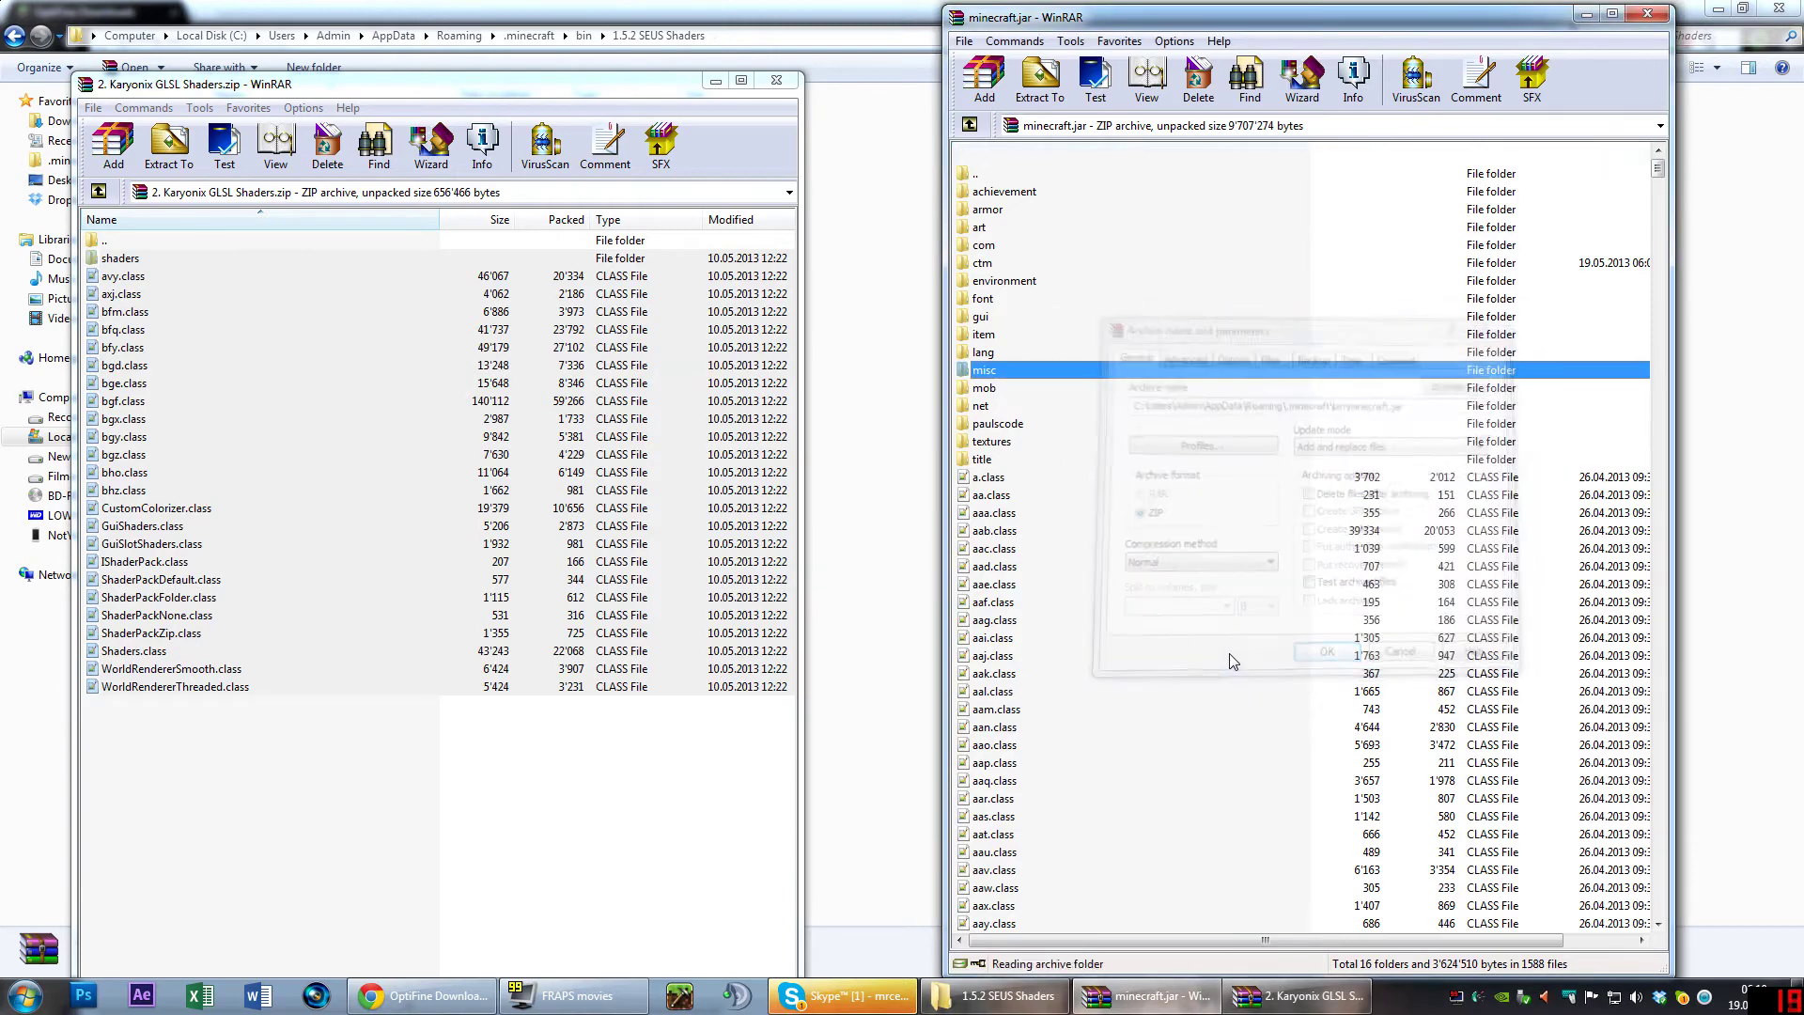
Close the Karyonix GLSL Shaders and minecraft.jar archives and return to the bin folder
{"action": "left_click", "coordinate": [776, 80]}
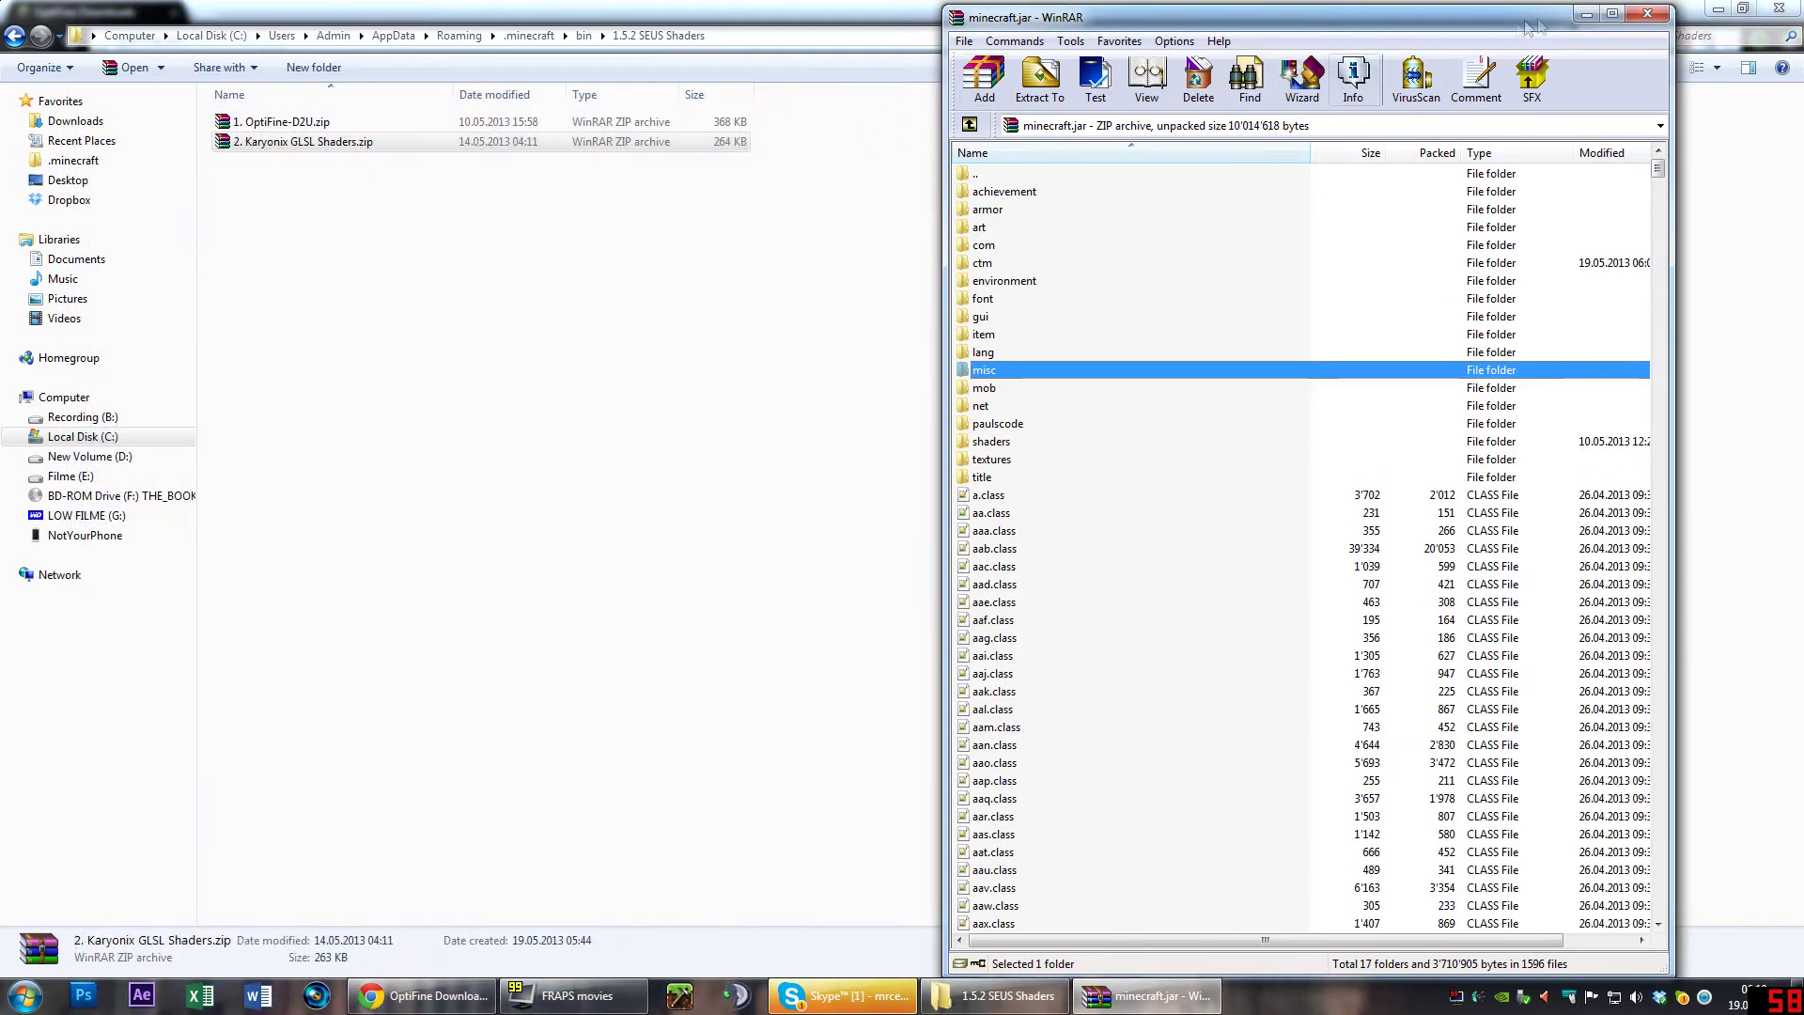
{"action": "left_click", "coordinate": [1652, 16]}
{"action": "key", "text": "BackSpace"}
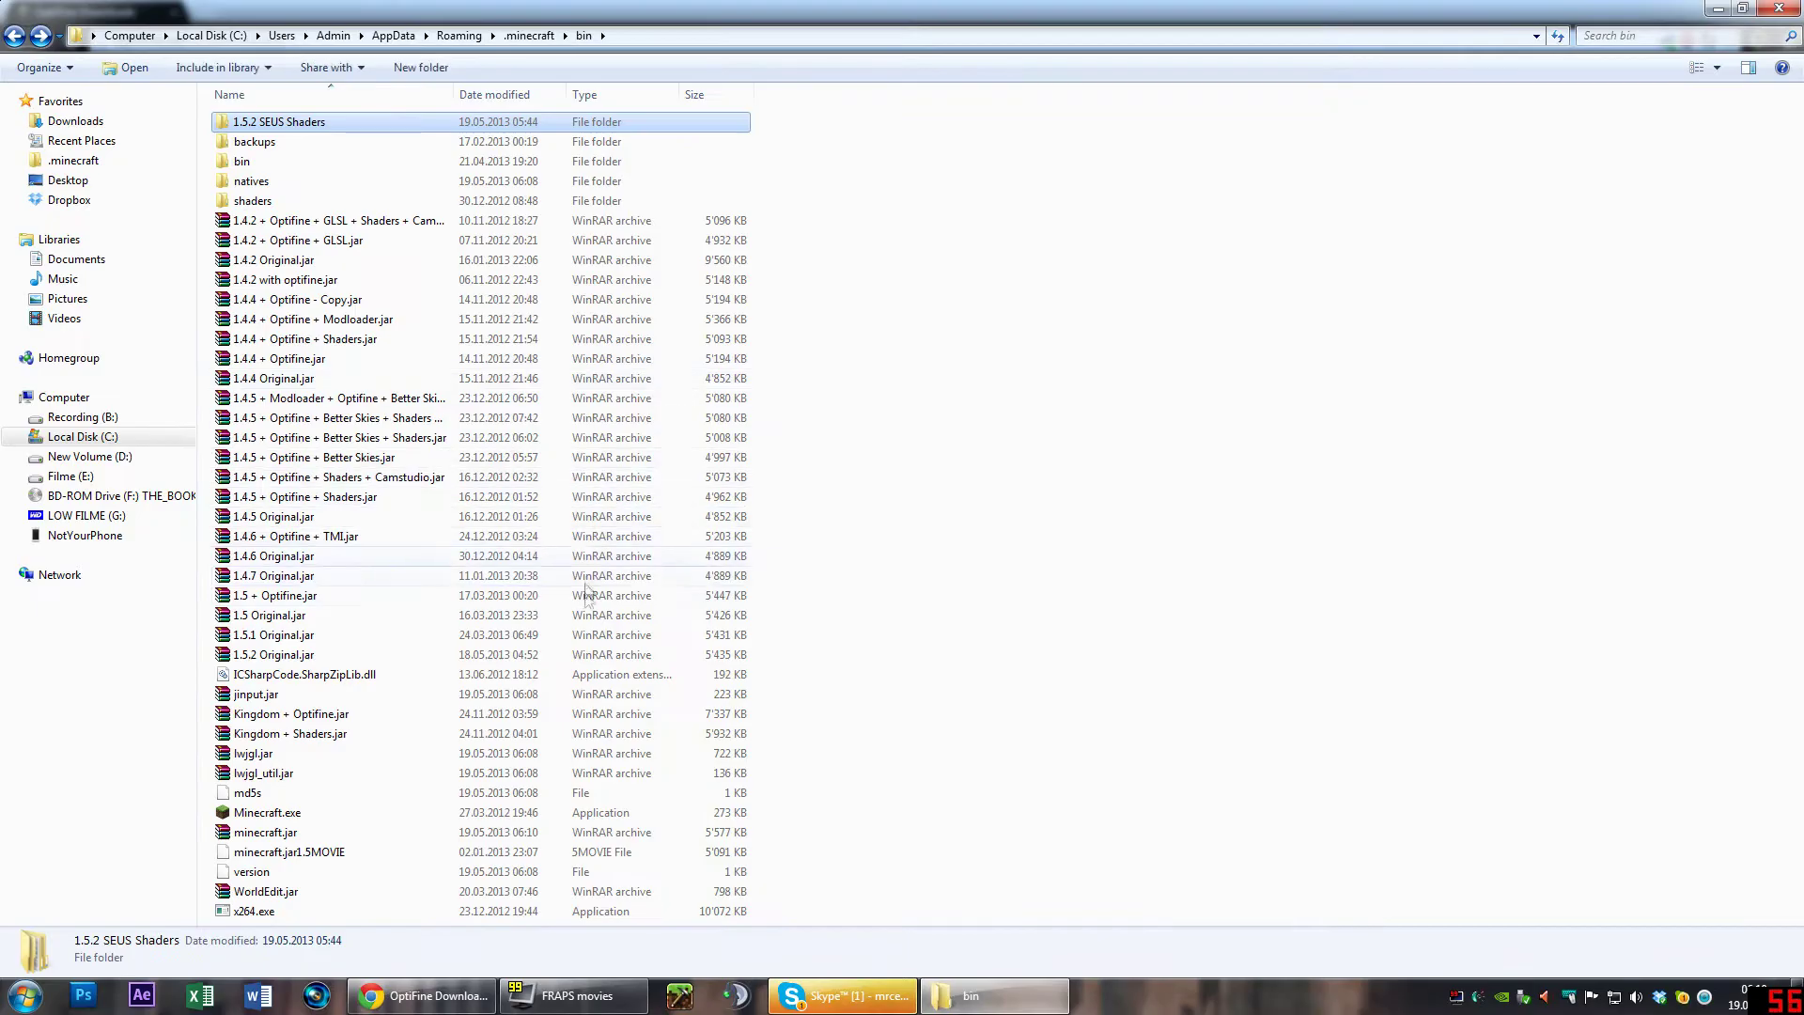
Launch Minecraft and walk forward in an existing singleplayer world to check the installed shaders
{"action": "left_click", "coordinate": [693, 999]}
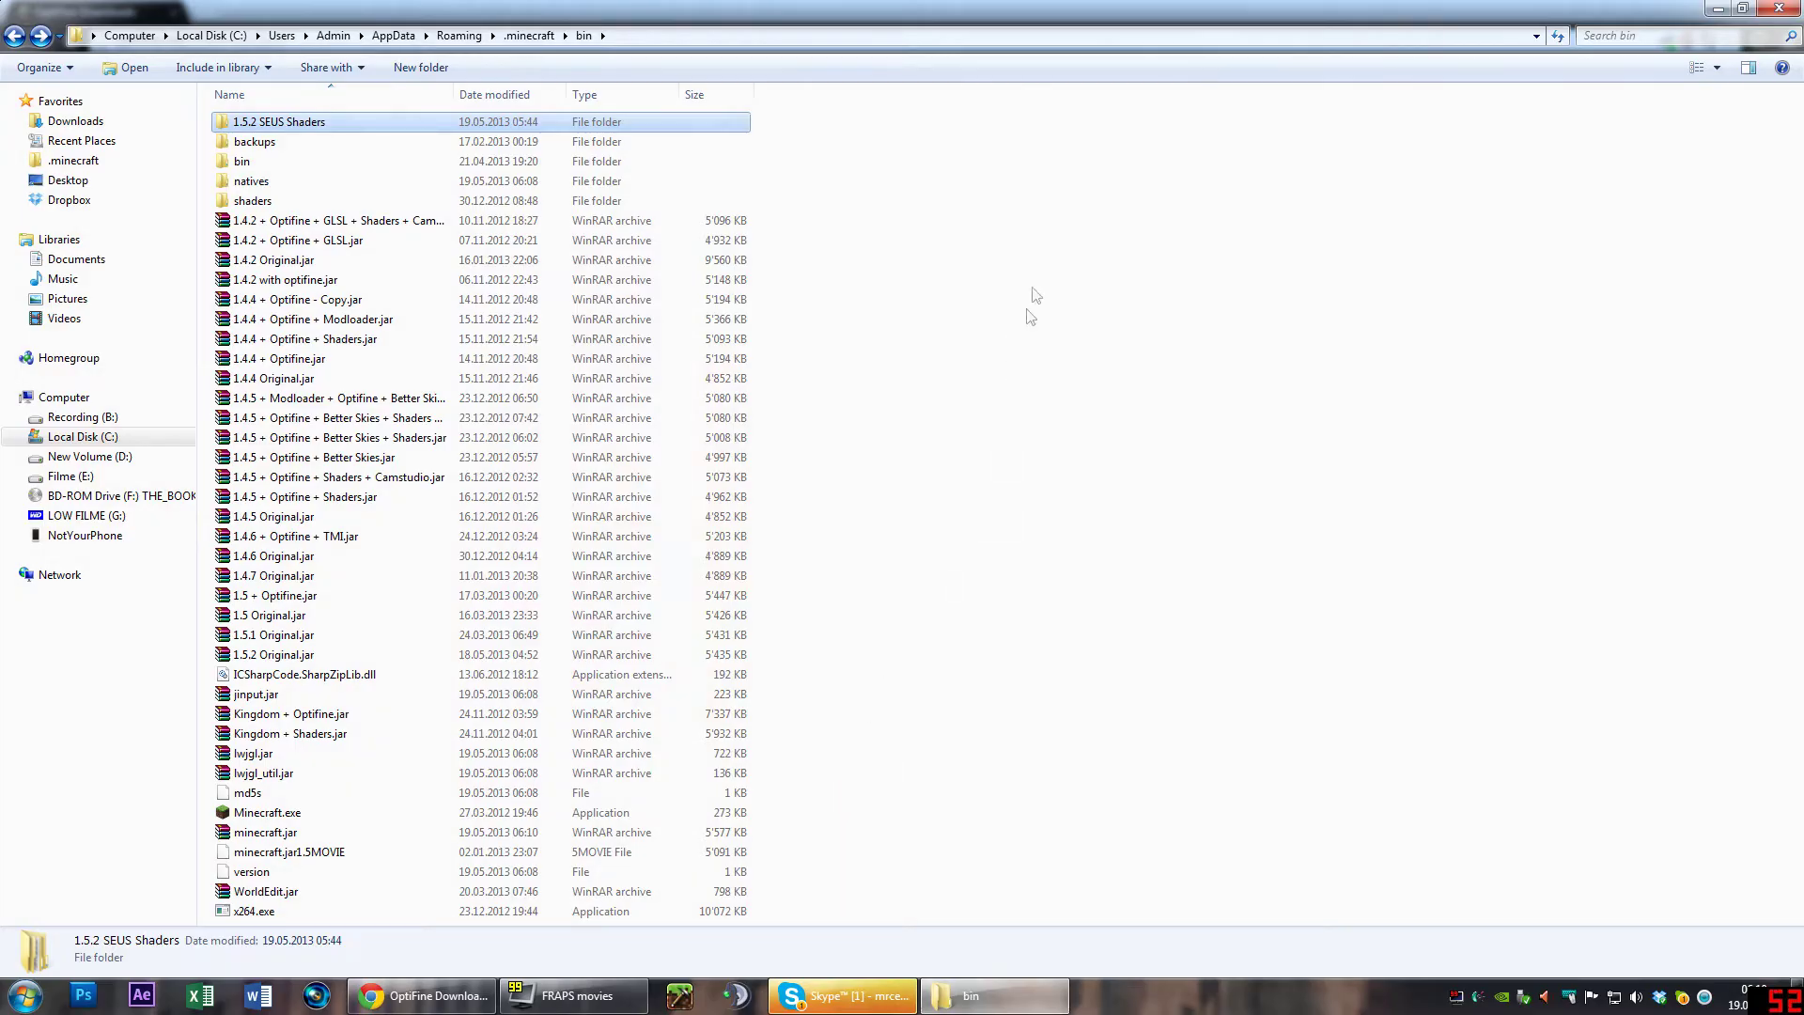
{"action": "left_click", "coordinate": [1265, 689]}
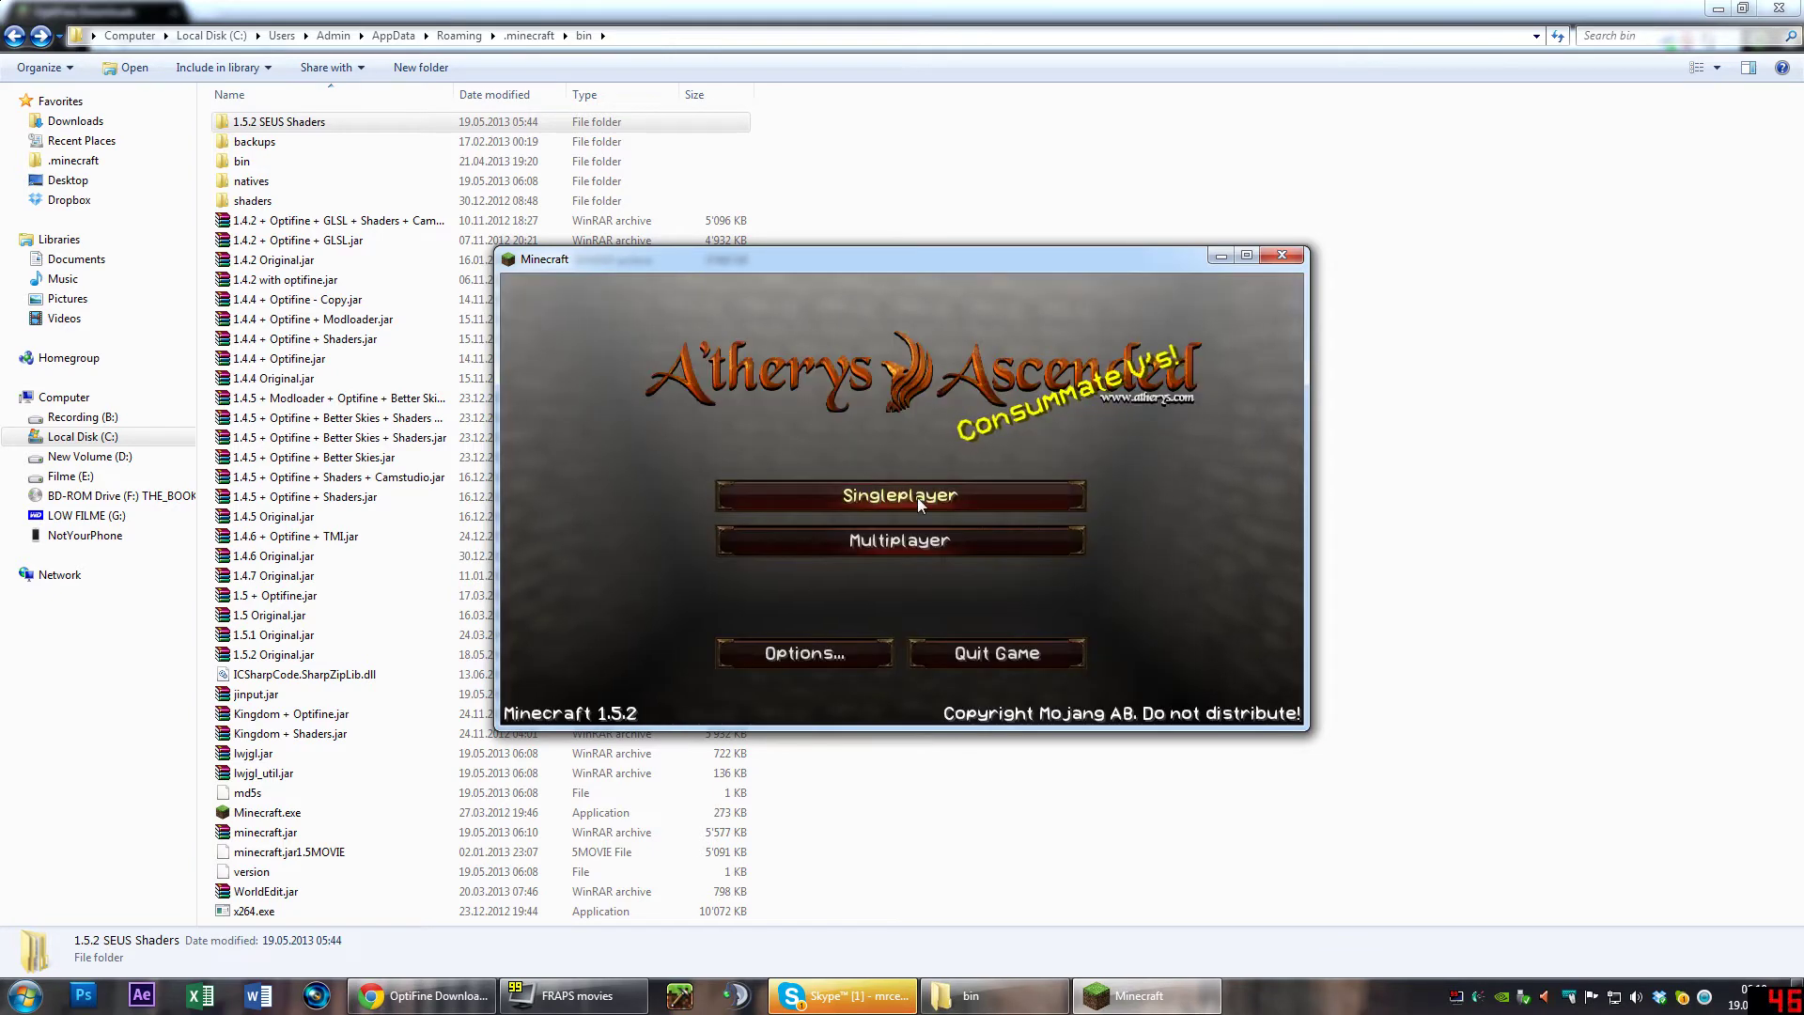
{"action": "left_click", "coordinate": [917, 496]}
{"action": "double_click", "coordinate": [892, 372]}
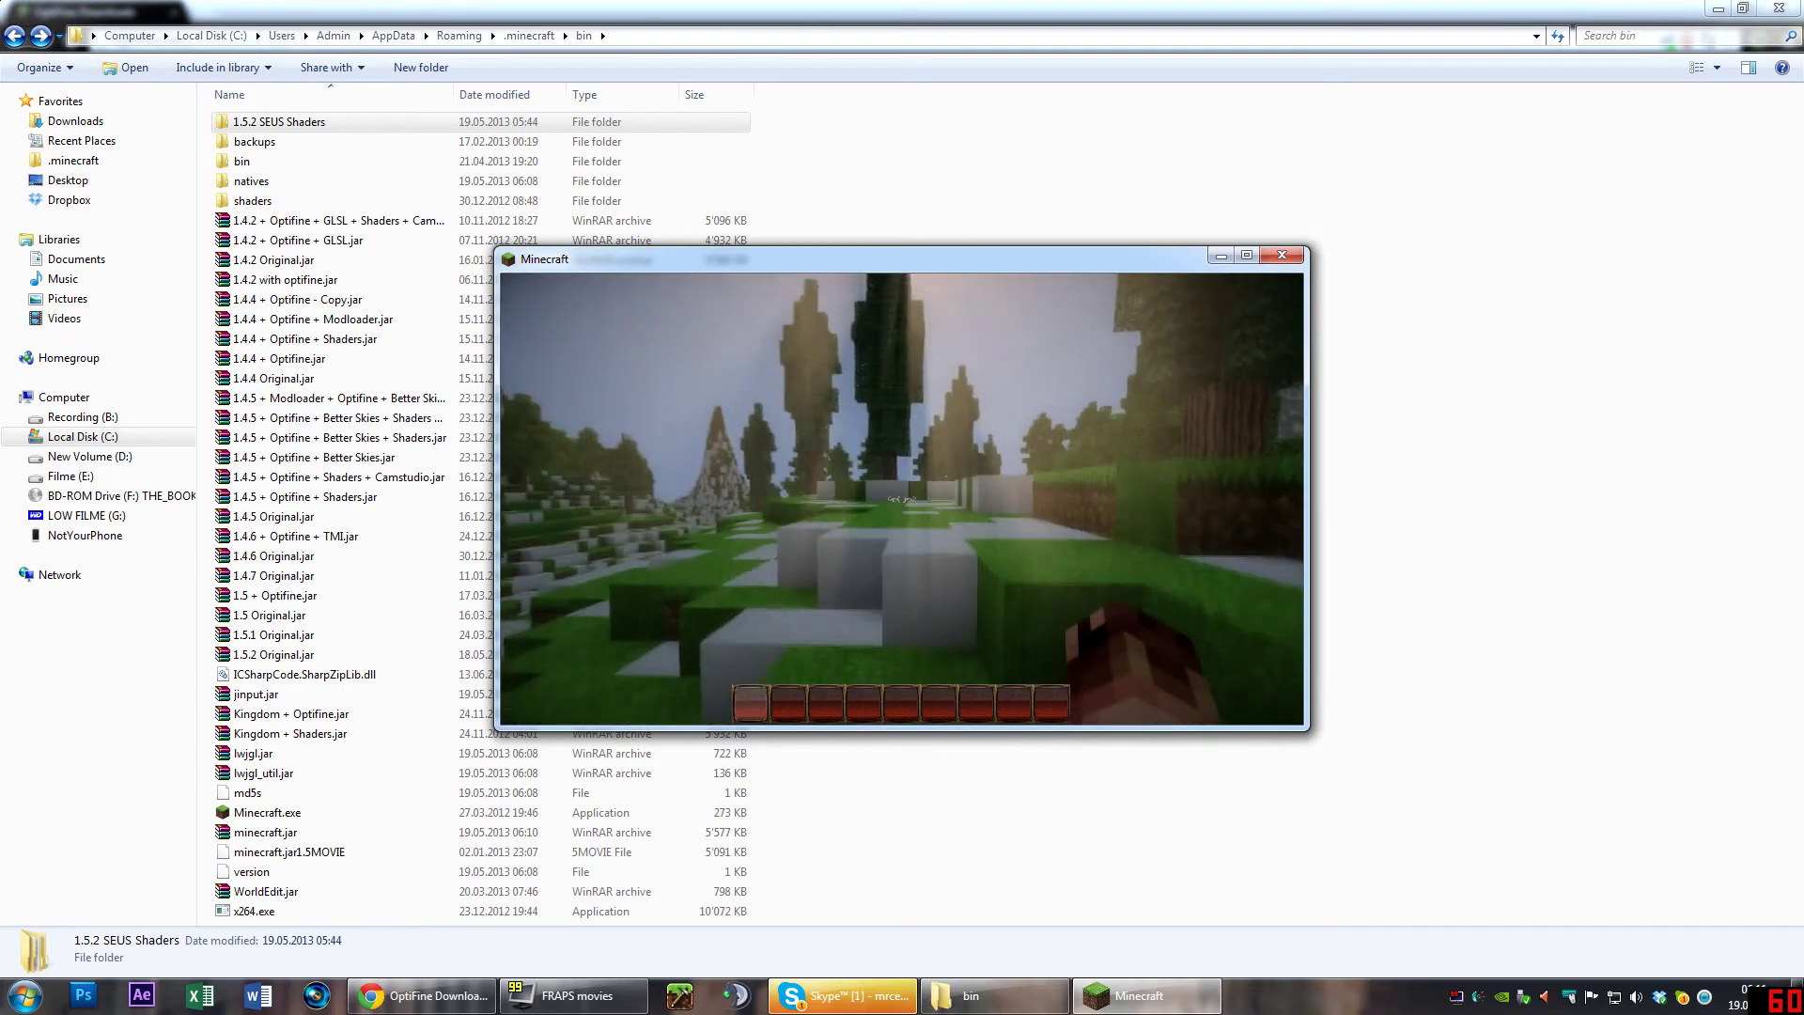
{"action": "key", "text": "w"}
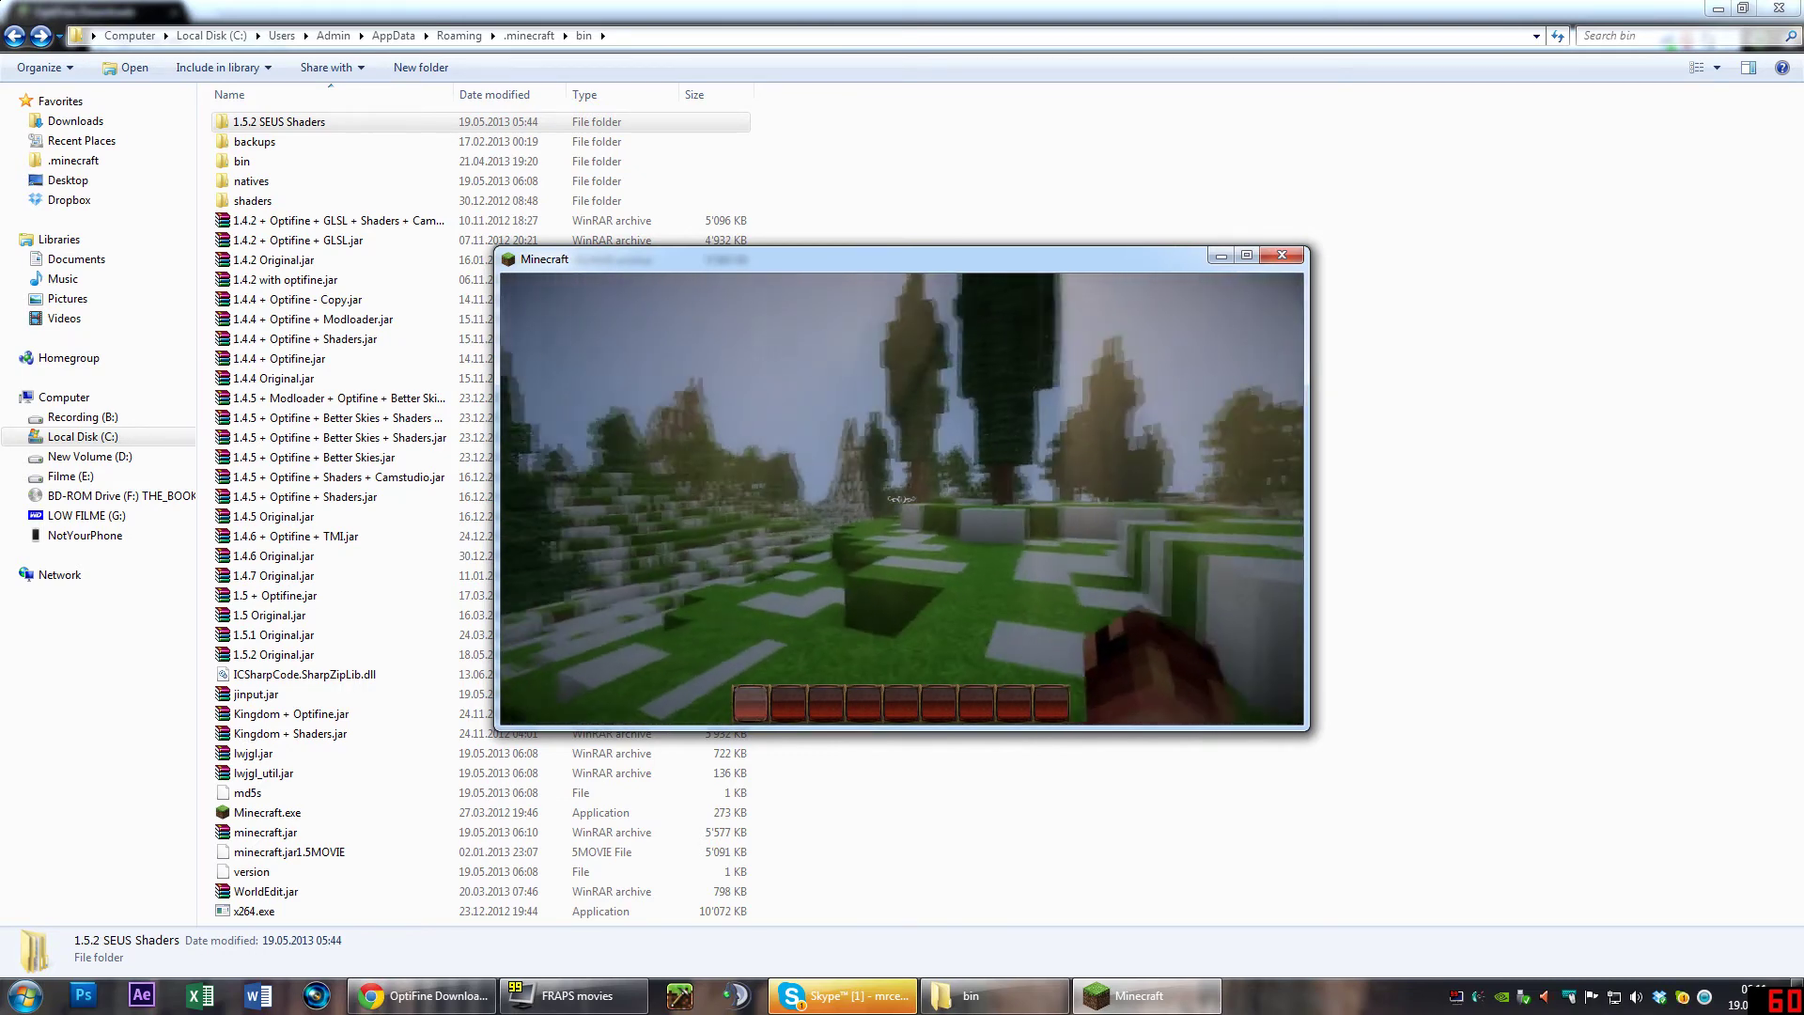